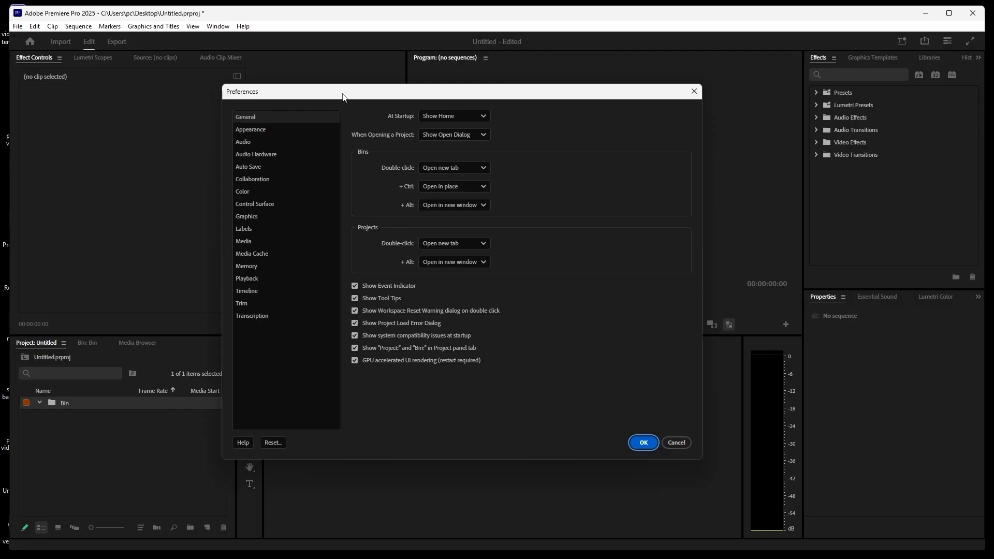
- Examine the General preferences' choices for what to show at startup and when opening a project
left_click_drag(343, 96, 319, 106)
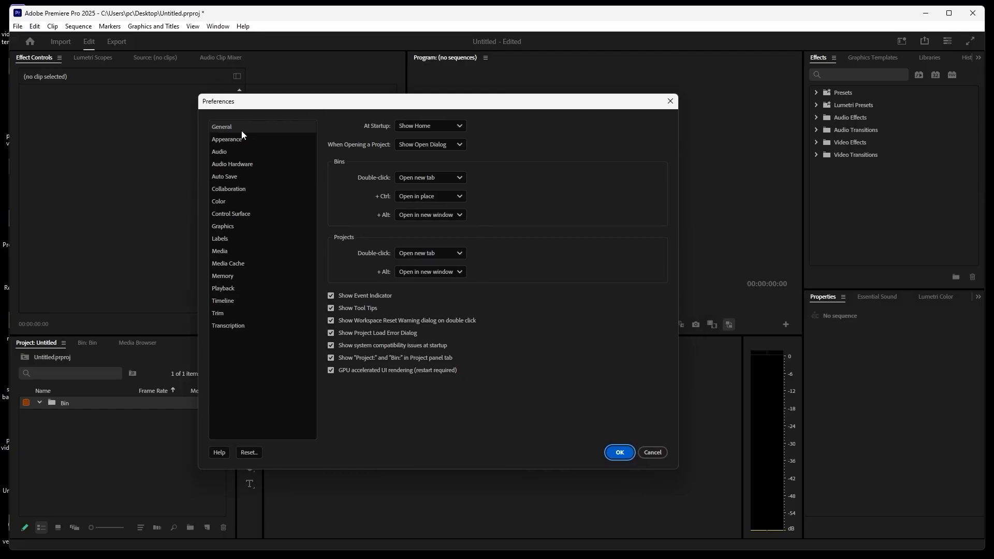
left_click(225, 128)
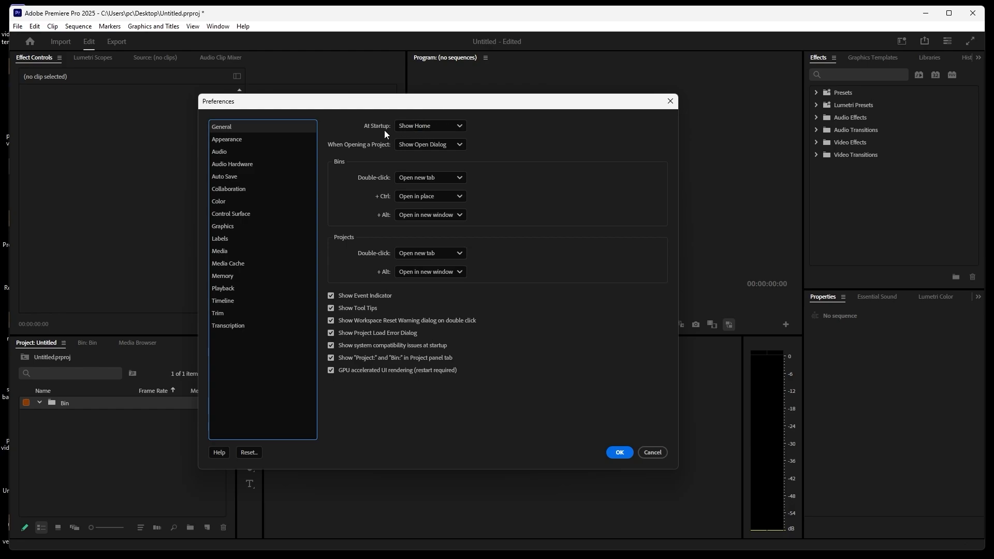
left_click(458, 129)
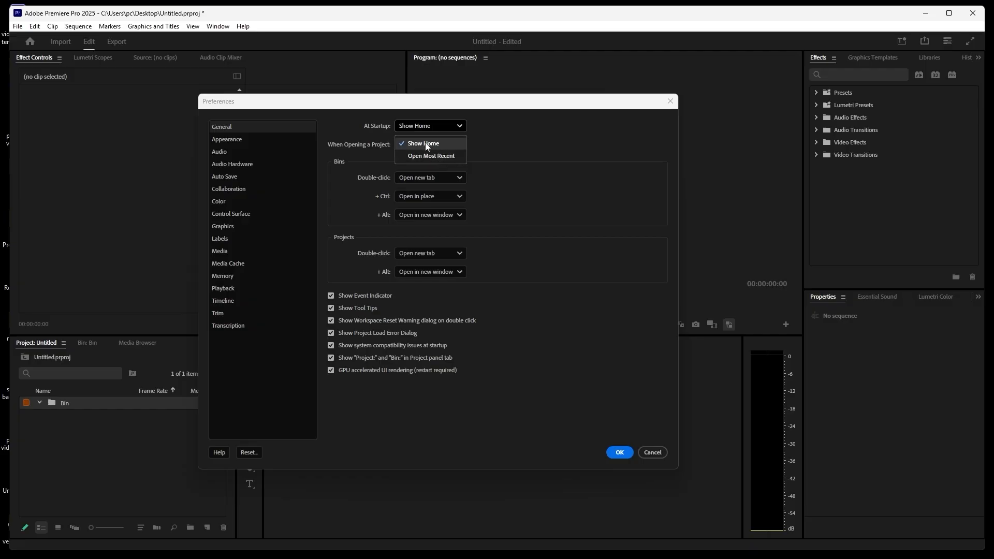
left_click(492, 140)
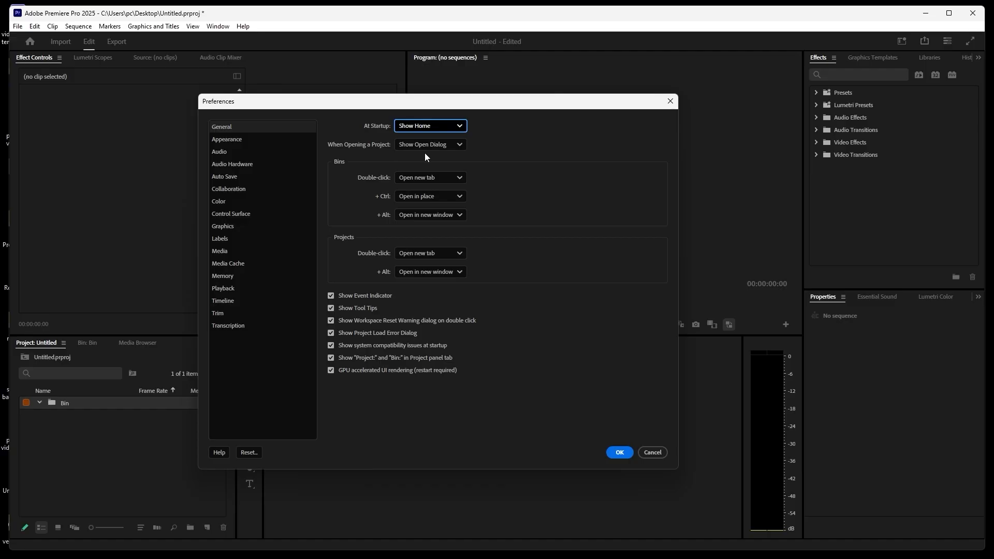
left_click(459, 147)
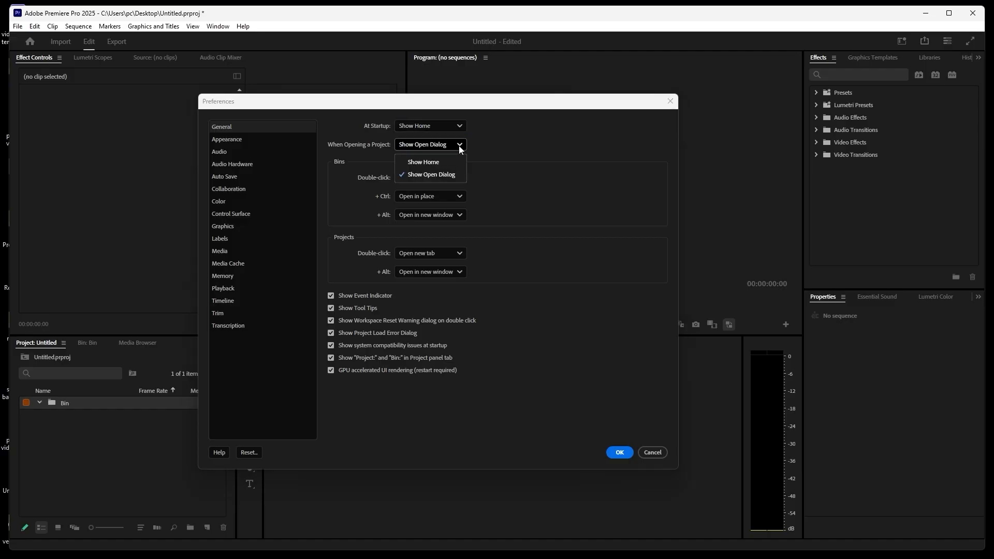
left_click(515, 150)
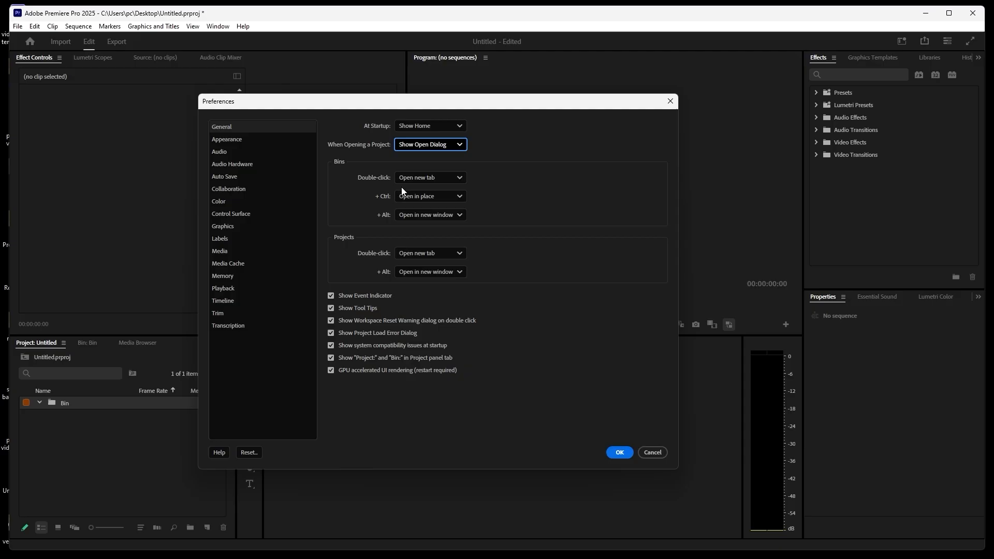
- Examine the General preferences' options for how bins and projects open, including the Alt option for projects
left_click(459, 177)
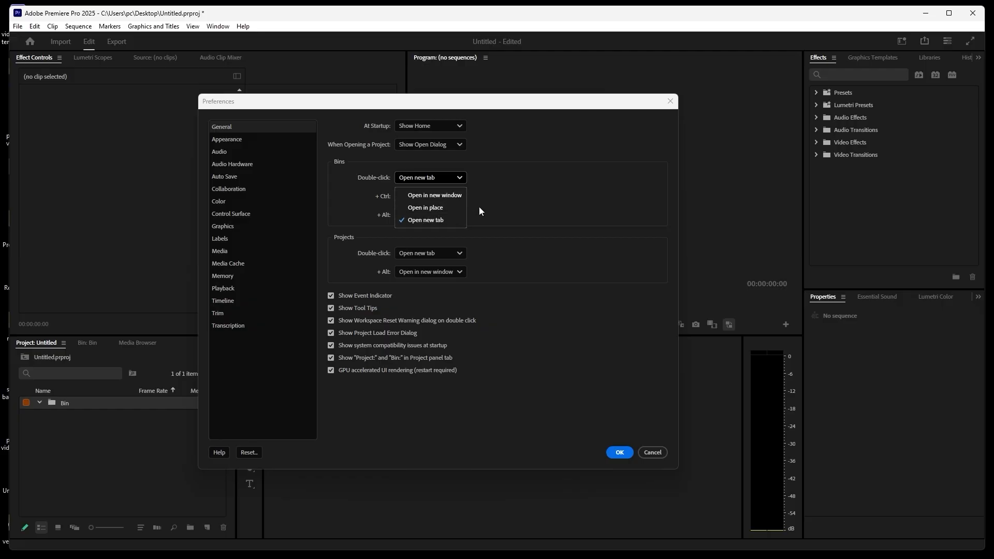
left_click(524, 202)
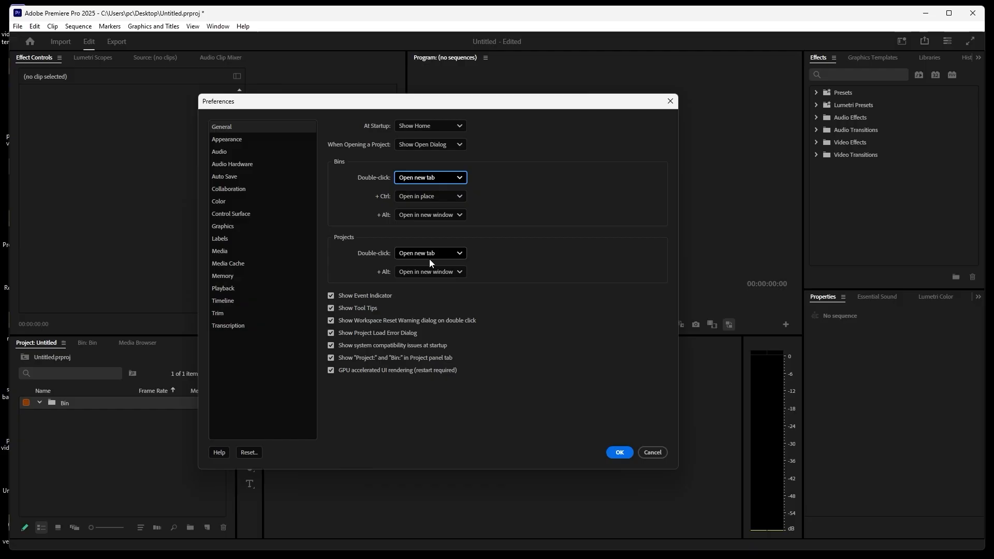
left_click(460, 255)
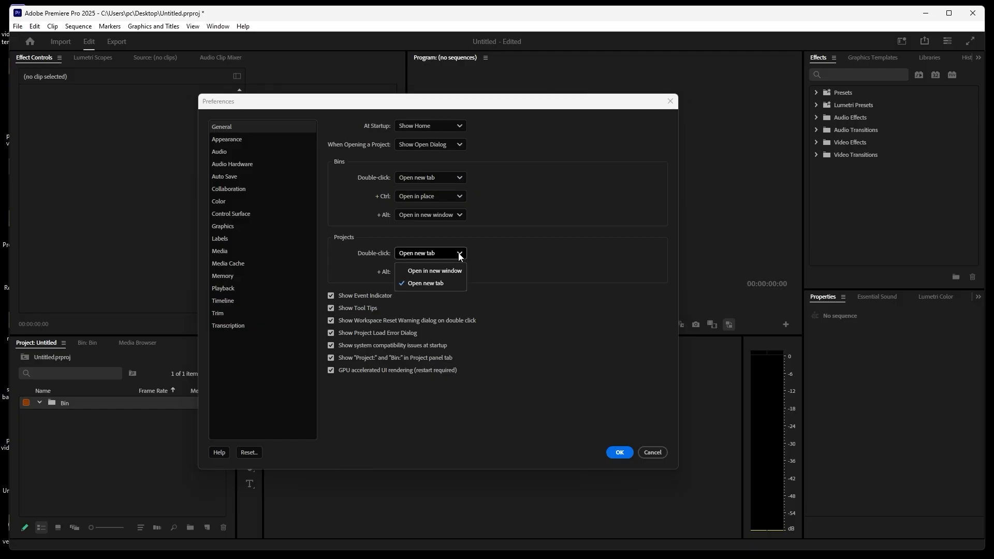
left_click(460, 256)
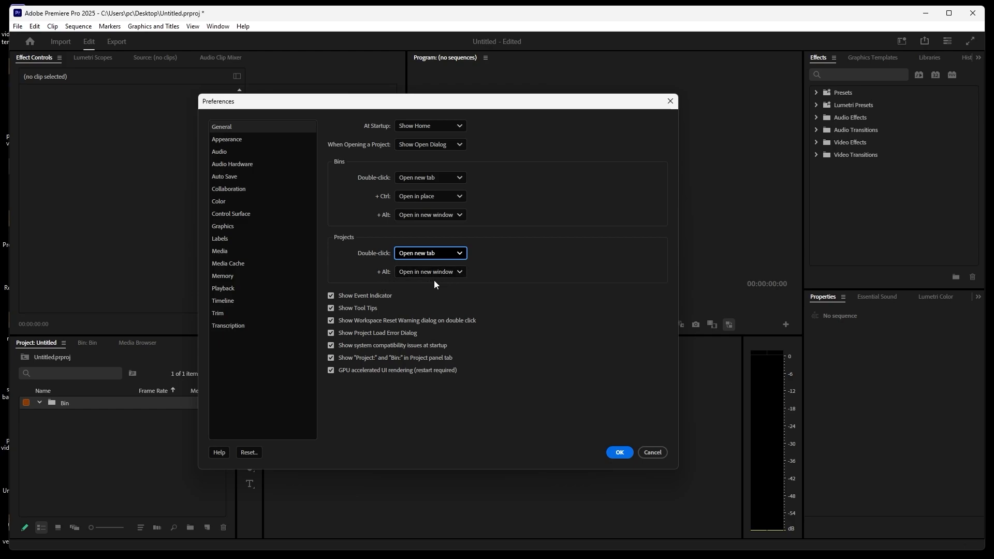
left_click(457, 272)
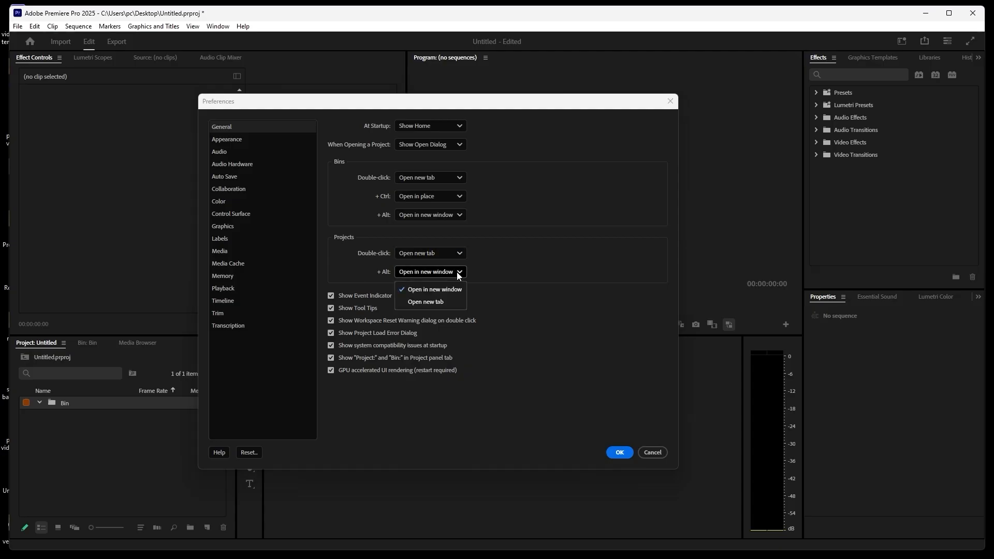
left_click(458, 272)
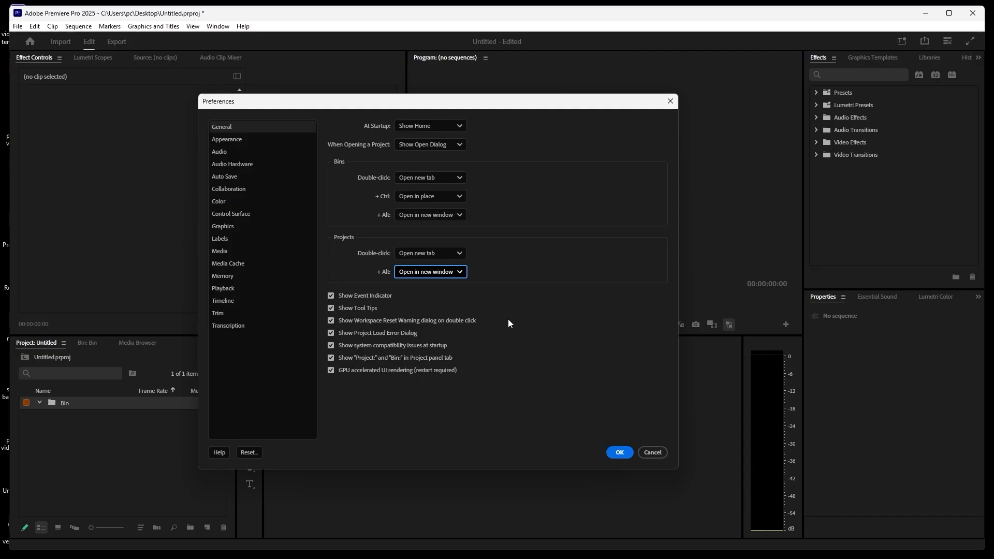
- Try the Dark and Light color themes and accessible color contrast in the Appearance preferences, restoring Darkest and switching the contrast off again
left_click(239, 141)
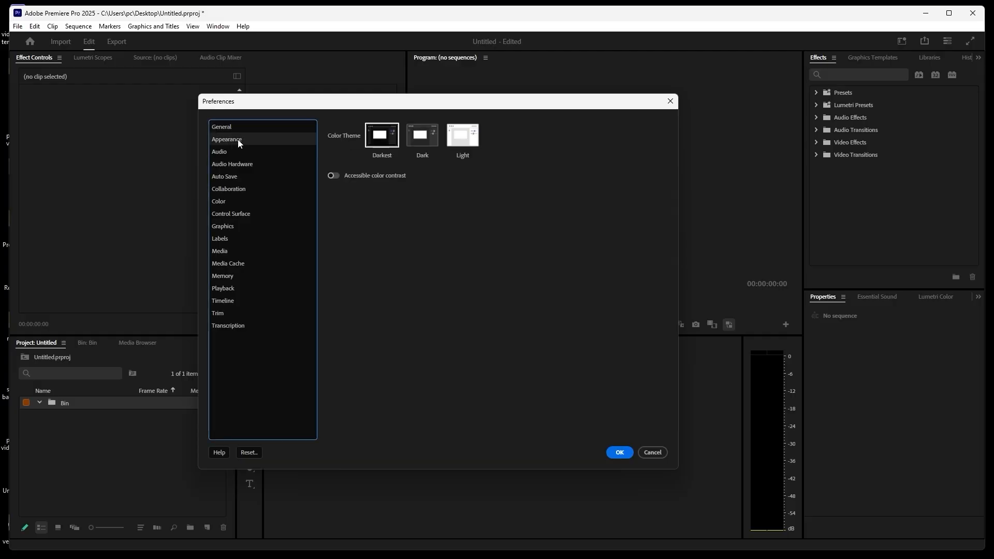
left_click(380, 137)
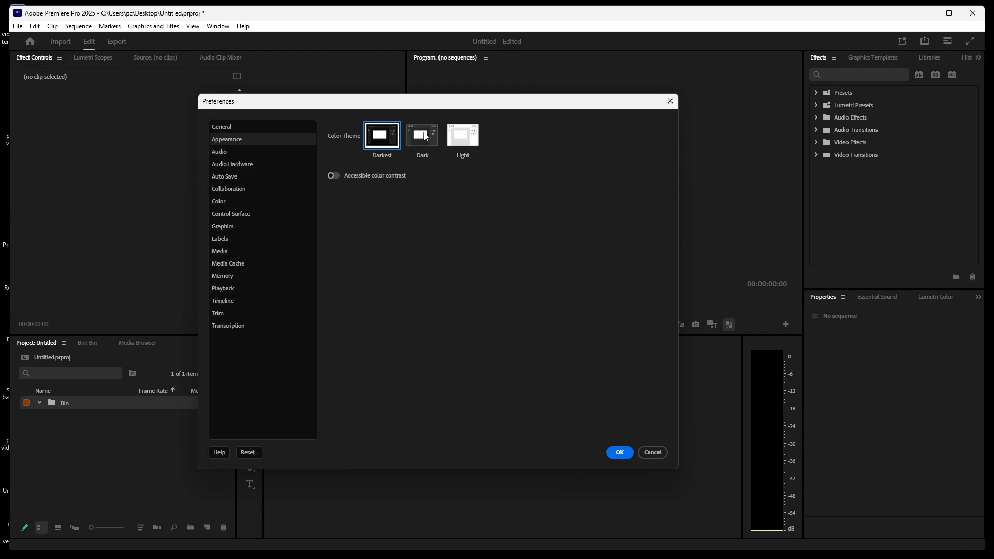
left_click(426, 136)
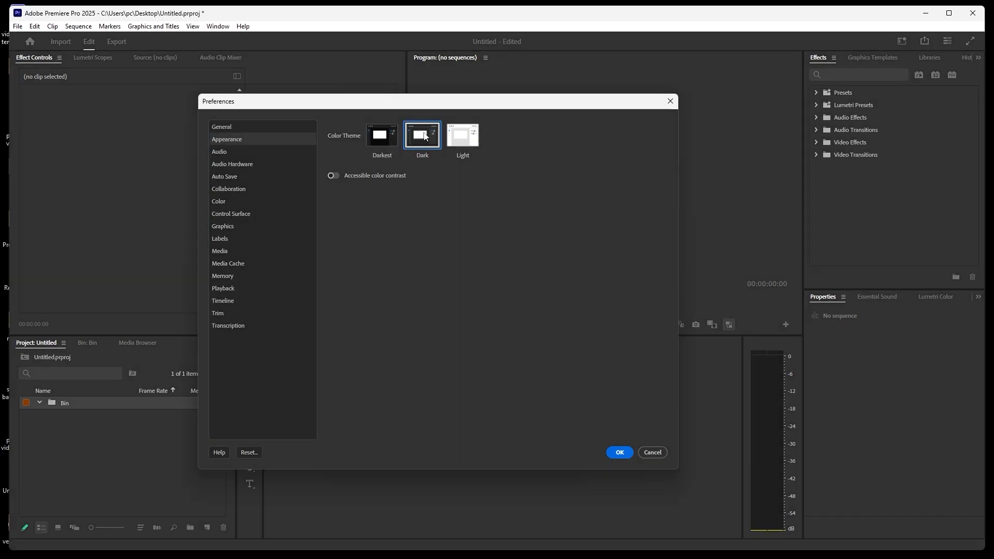
left_click(467, 142)
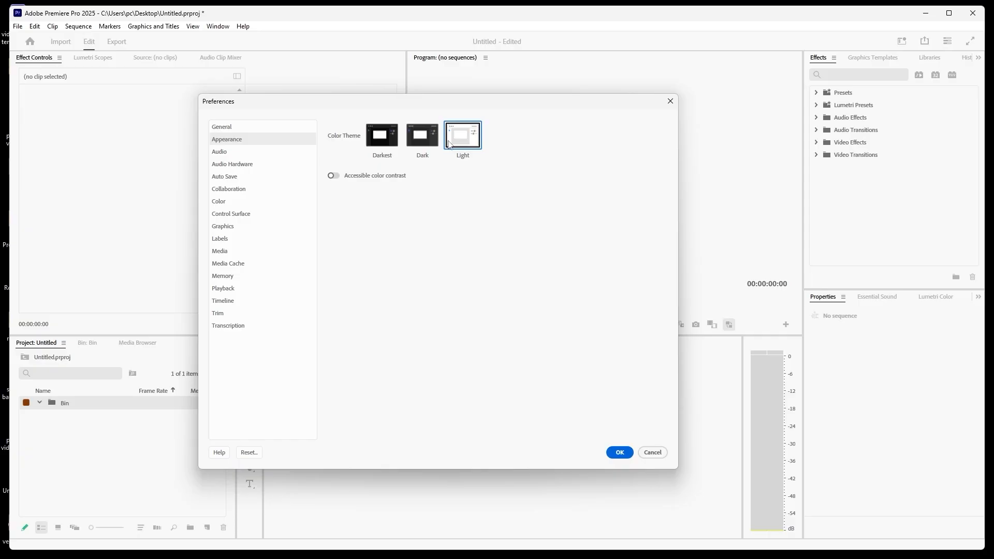
left_click(422, 144)
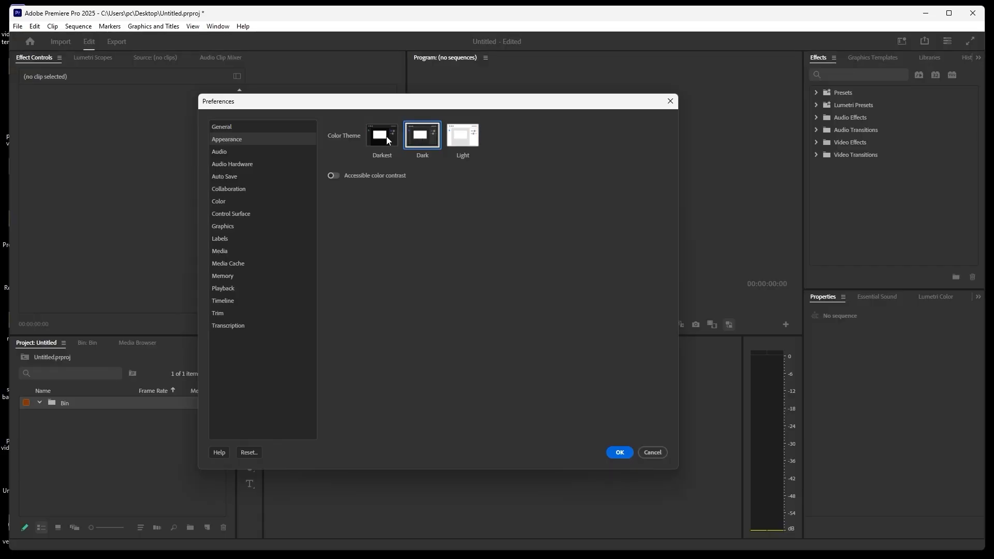
left_click(386, 135)
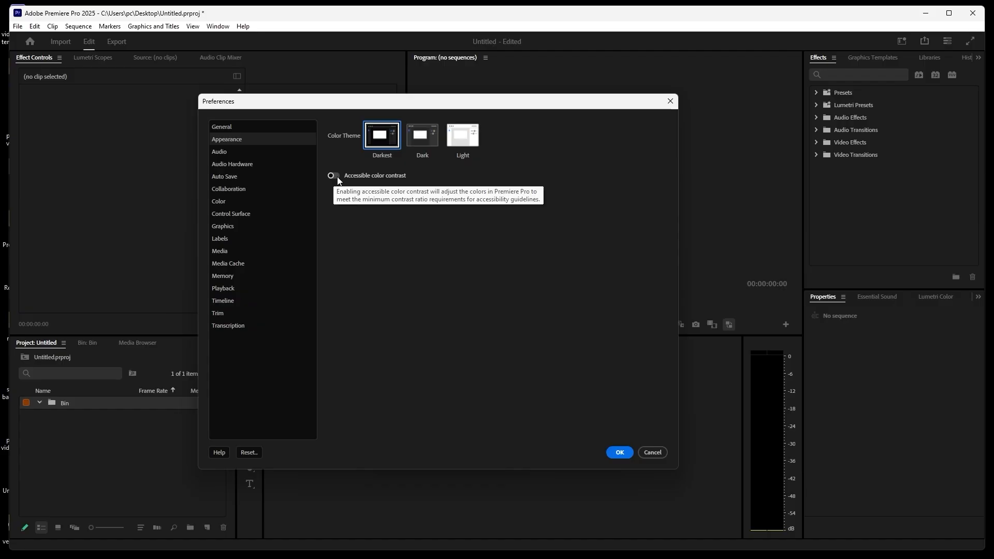
left_click(337, 180)
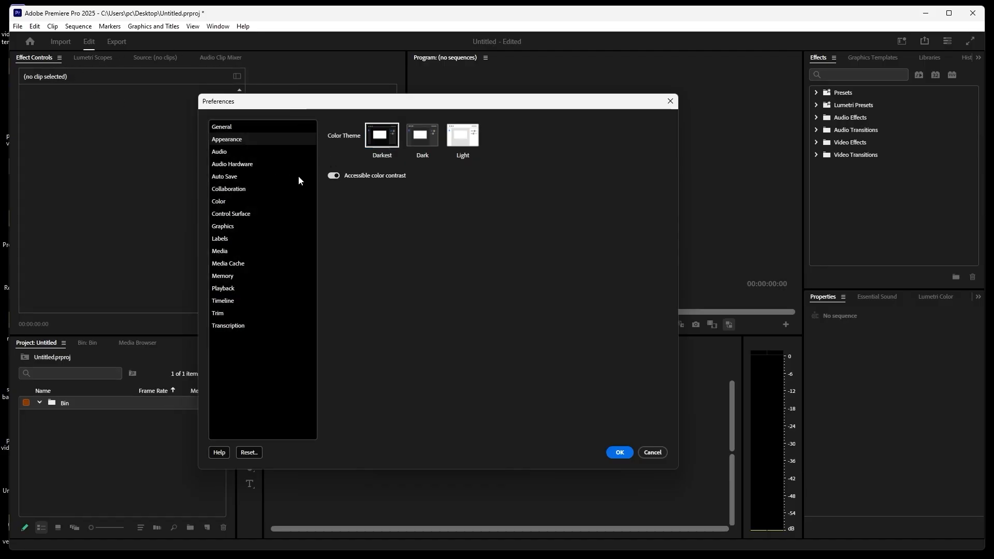
left_click(331, 177)
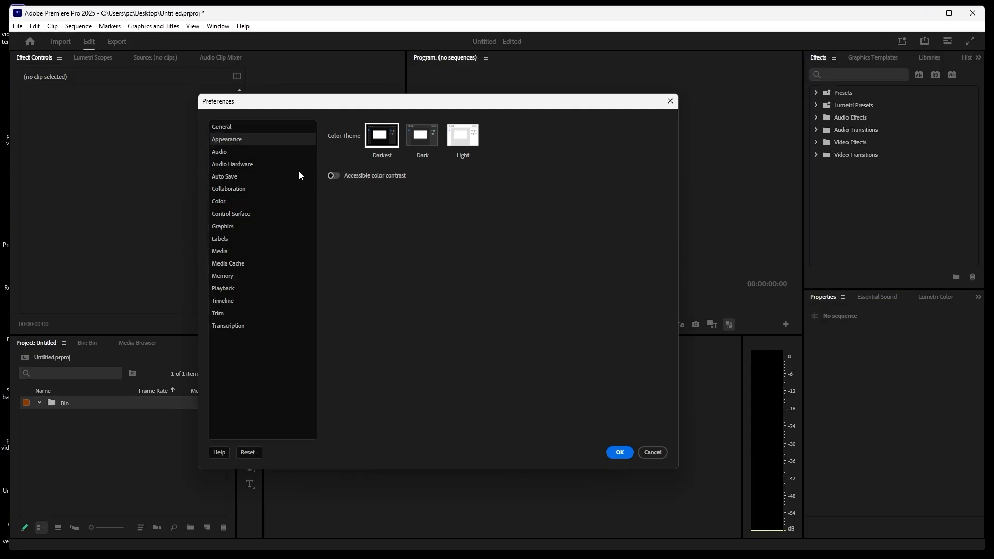
- Examine the Audio, Audio Hardware and Auto Save preferences
left_click(226, 151)
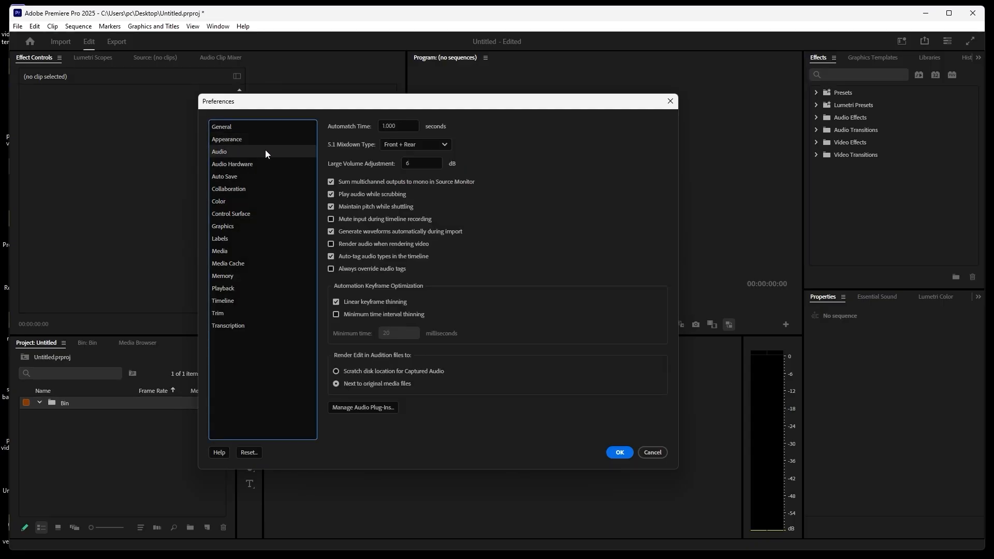
left_click(405, 164)
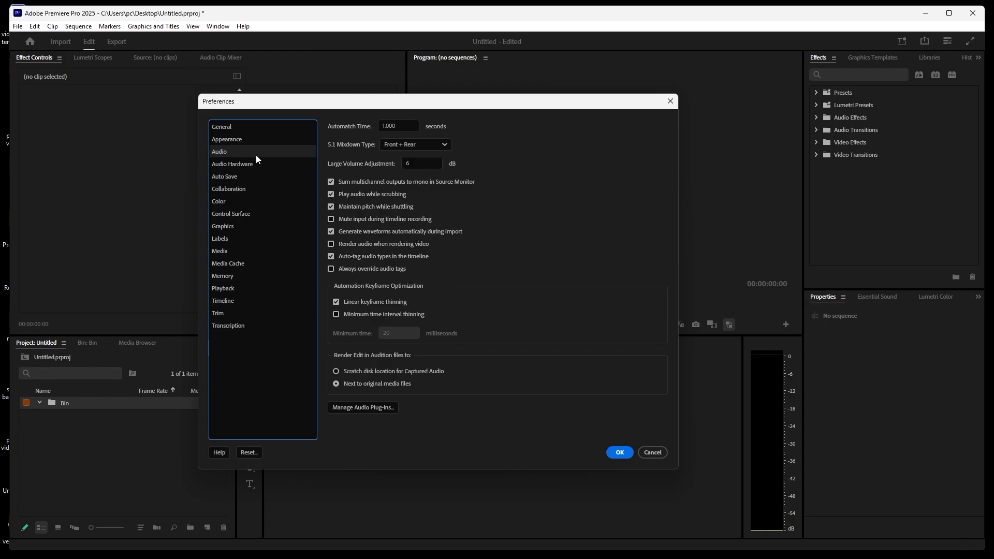
left_click(241, 166)
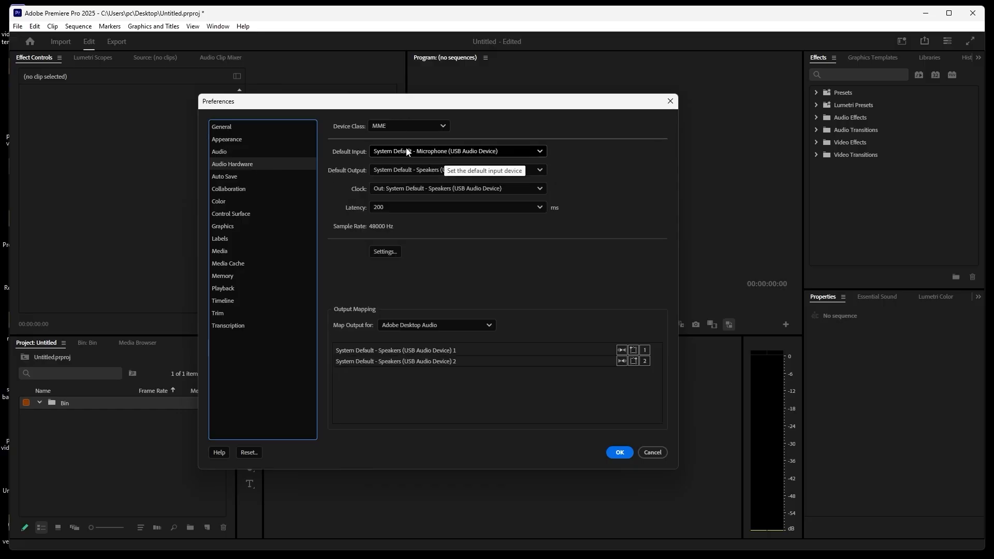
left_click(236, 179)
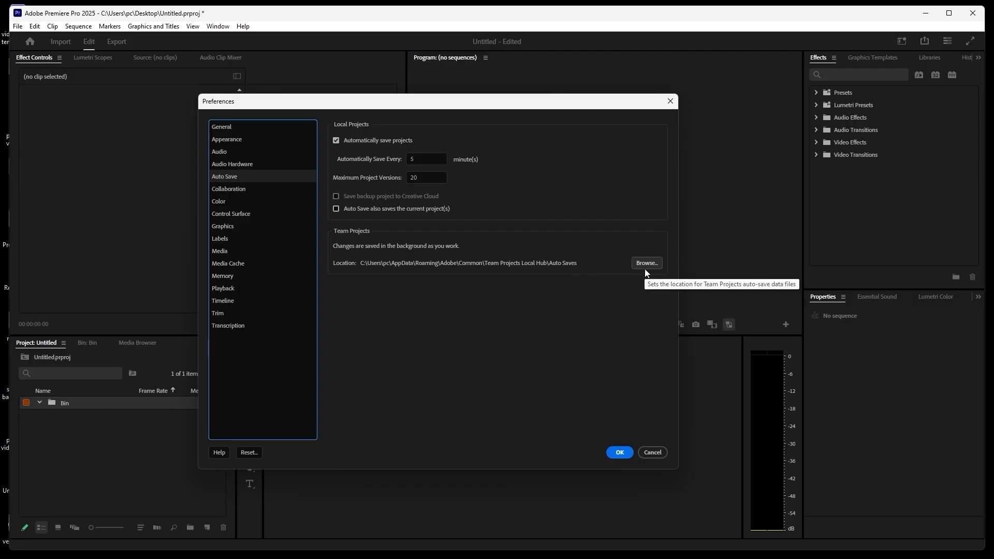
- Try enabling project locking in the Collaboration preferences, and switch it off again
left_click(243, 193)
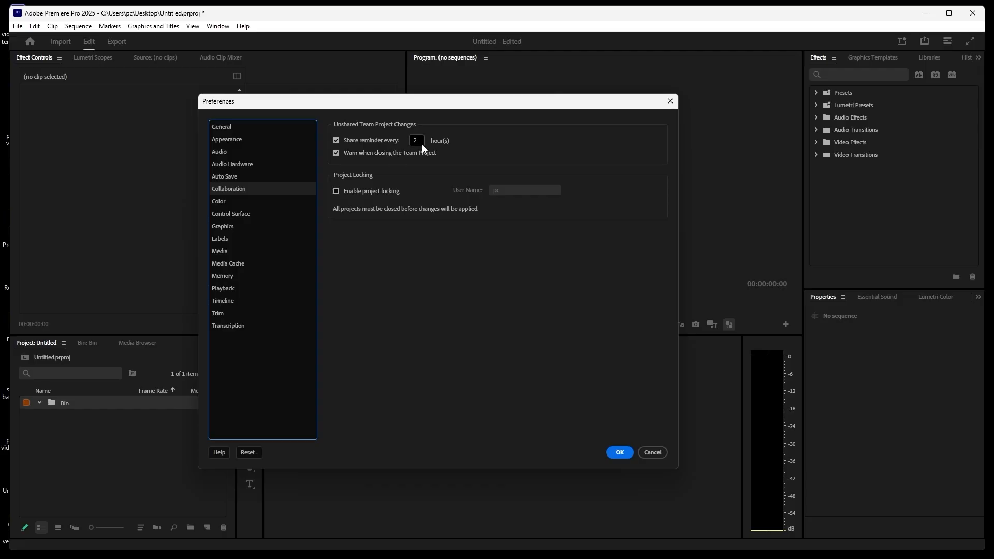
left_click(336, 191)
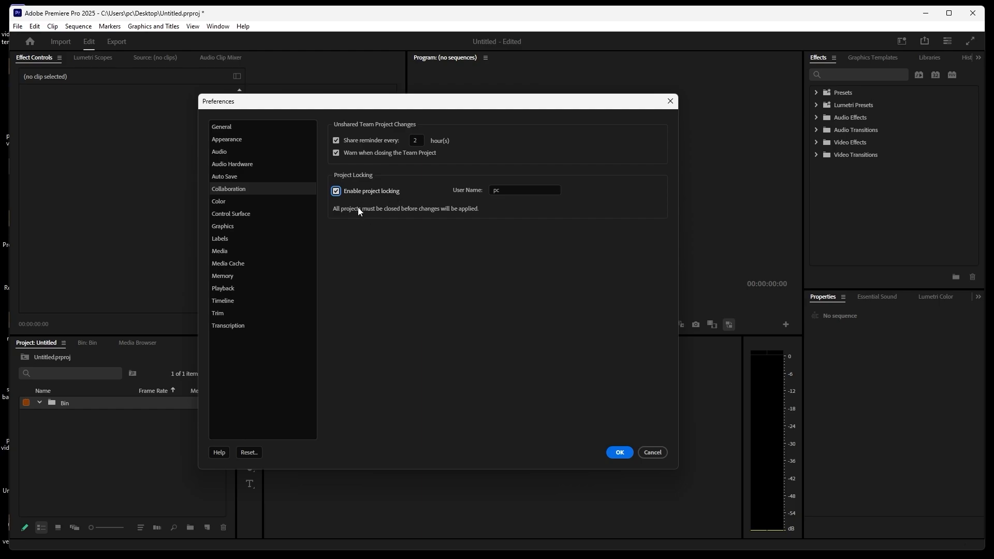
left_click(336, 192)
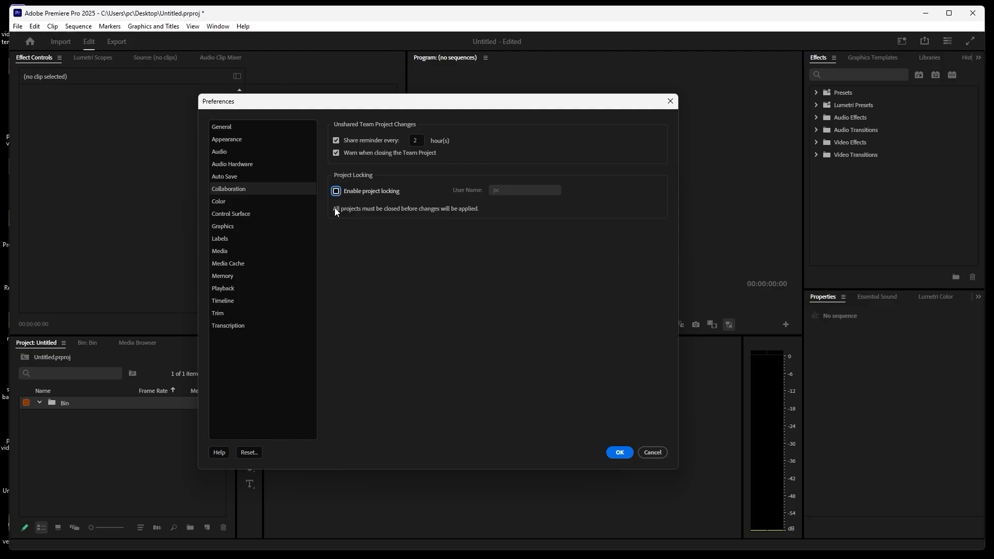
- Examine the Color, Control Surface and Graphics preferences, including the default paragraph direction choices for text
left_click(220, 204)
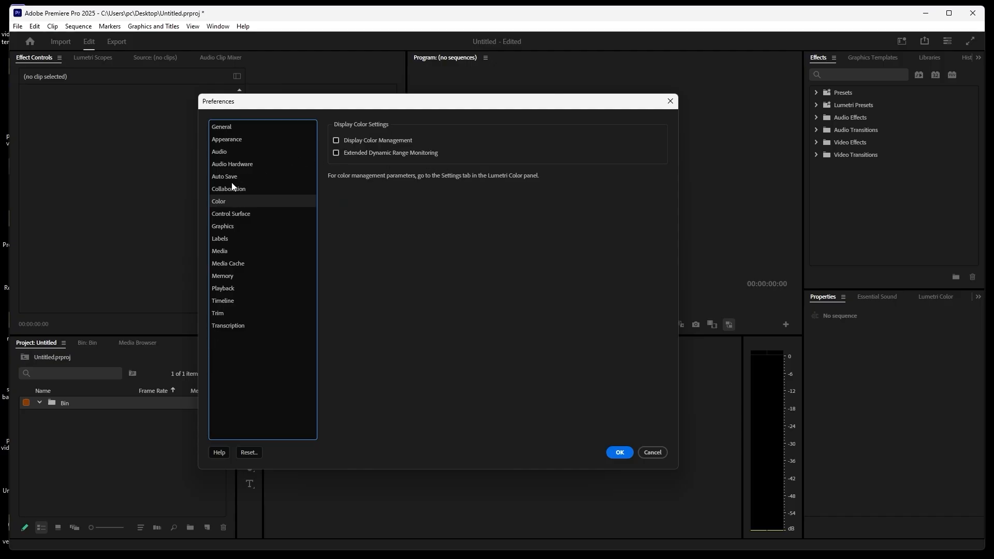
left_click(245, 218)
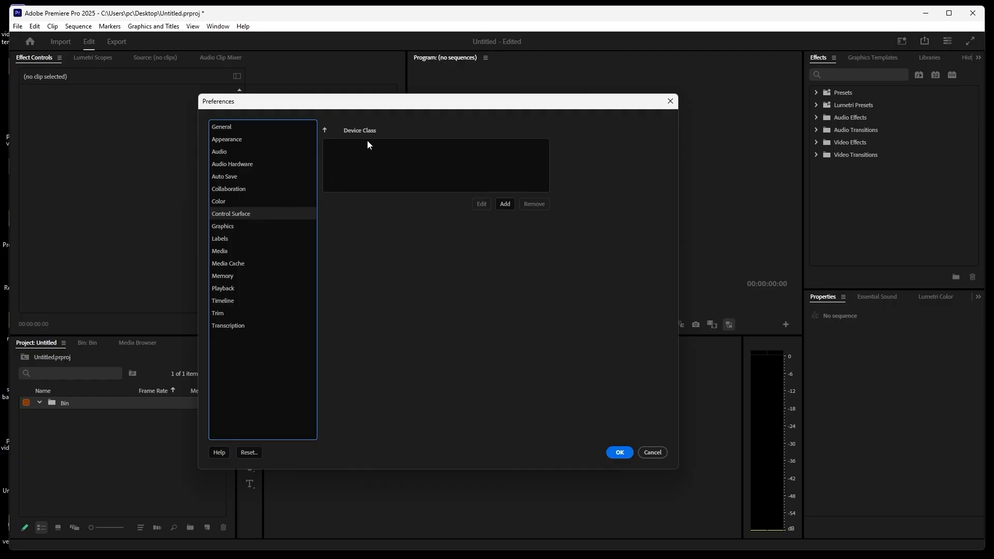
left_click(228, 228)
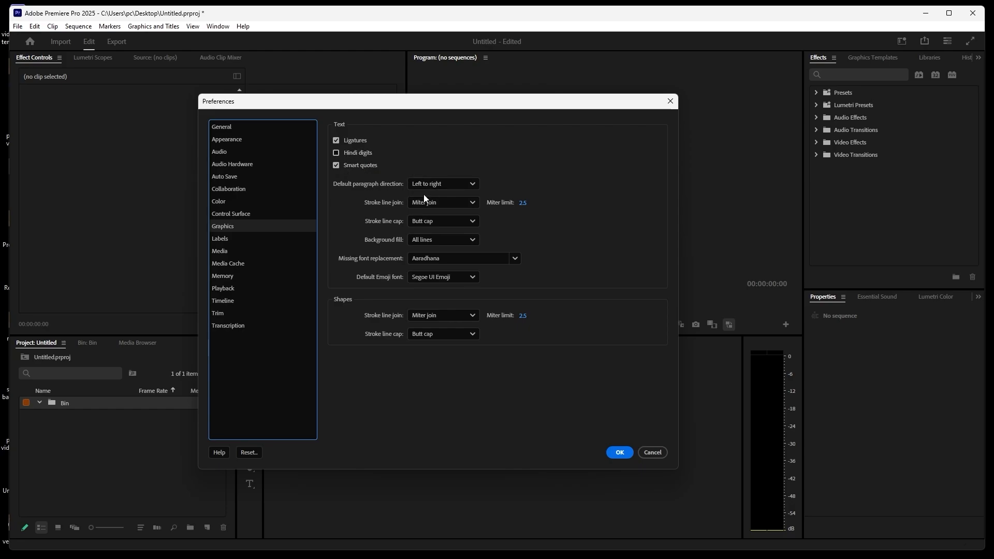
left_click(473, 186)
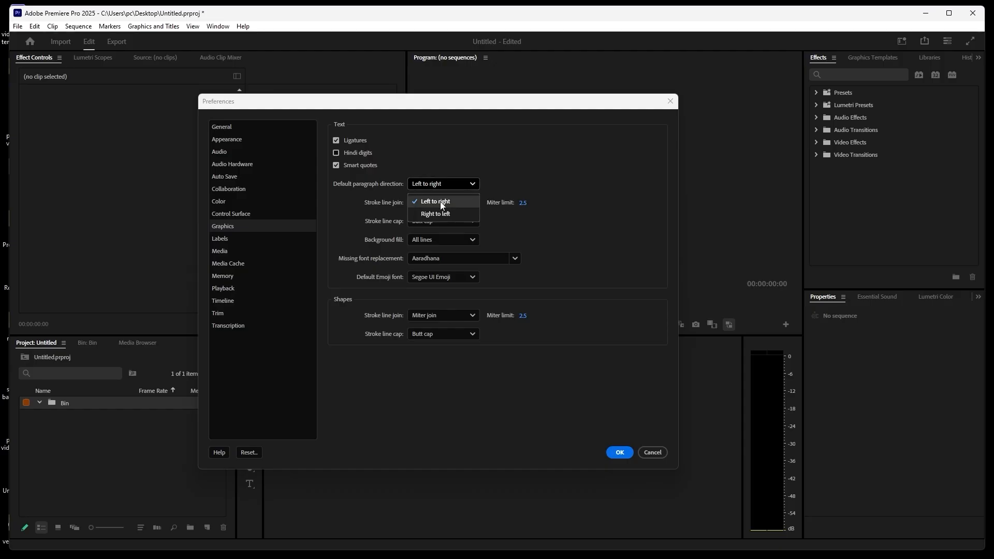
left_click(568, 210)
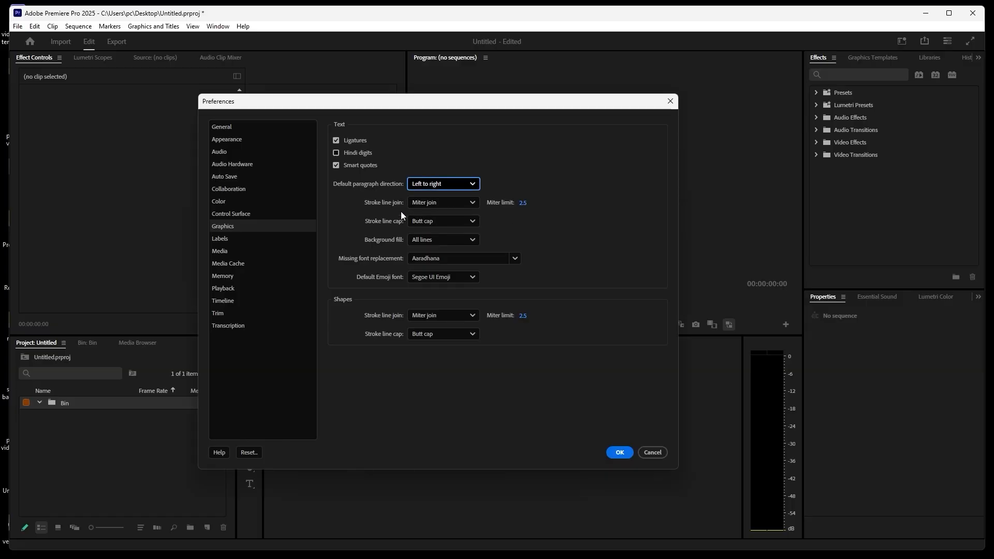
- Examine the stroke line join, stroke line cap and background fill choices for text in the Graphics preferences
left_click(471, 205)
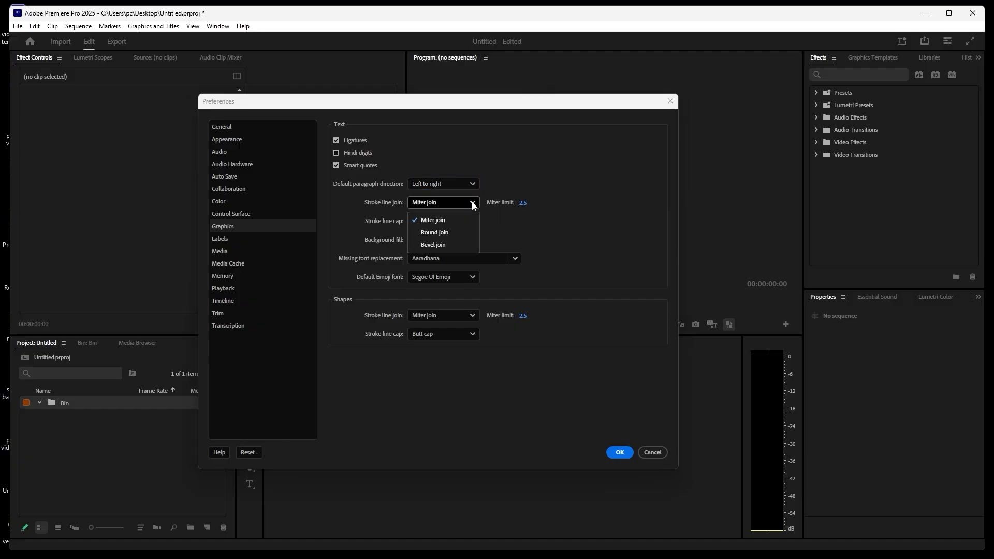
left_click(472, 206)
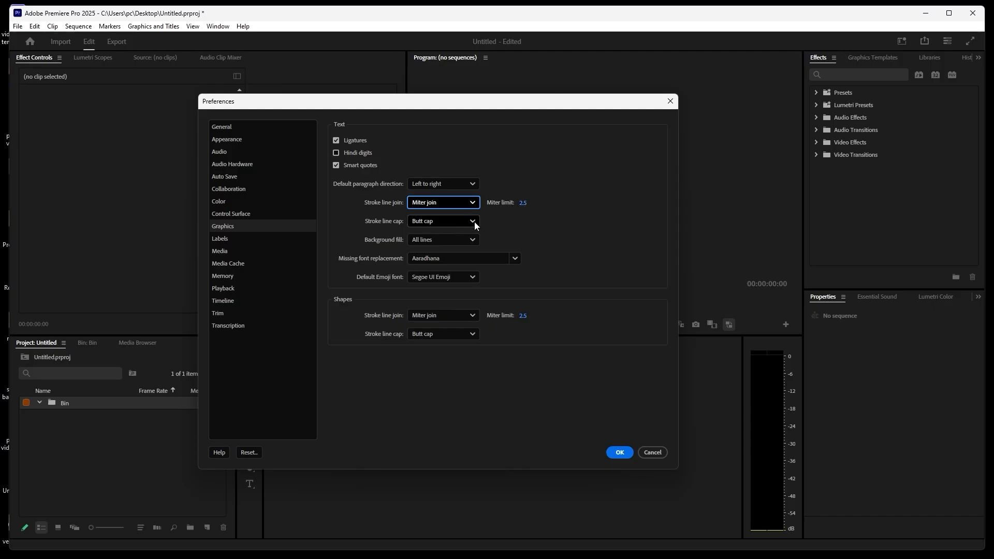
left_click(474, 222)
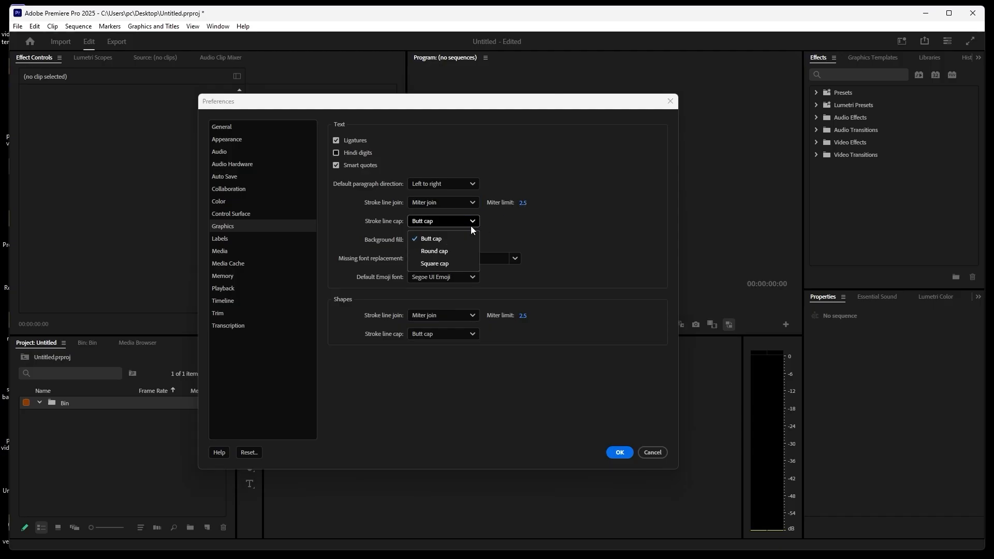
left_click(473, 222)
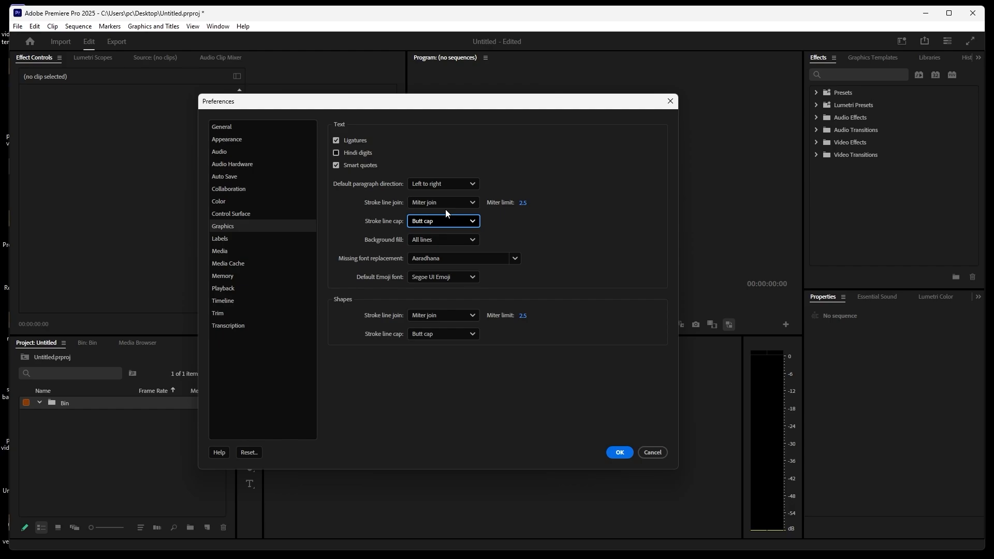
left_click(471, 243)
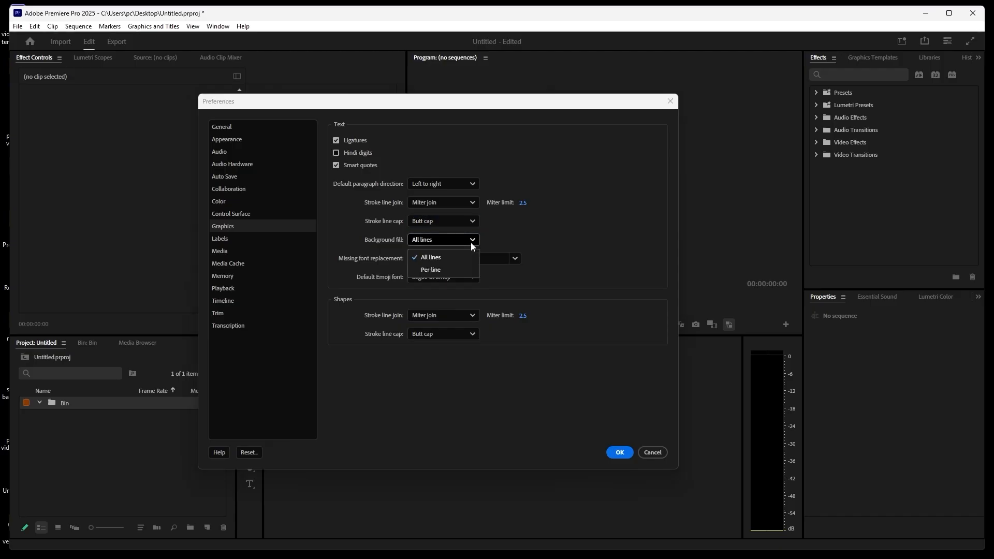
left_click(471, 241)
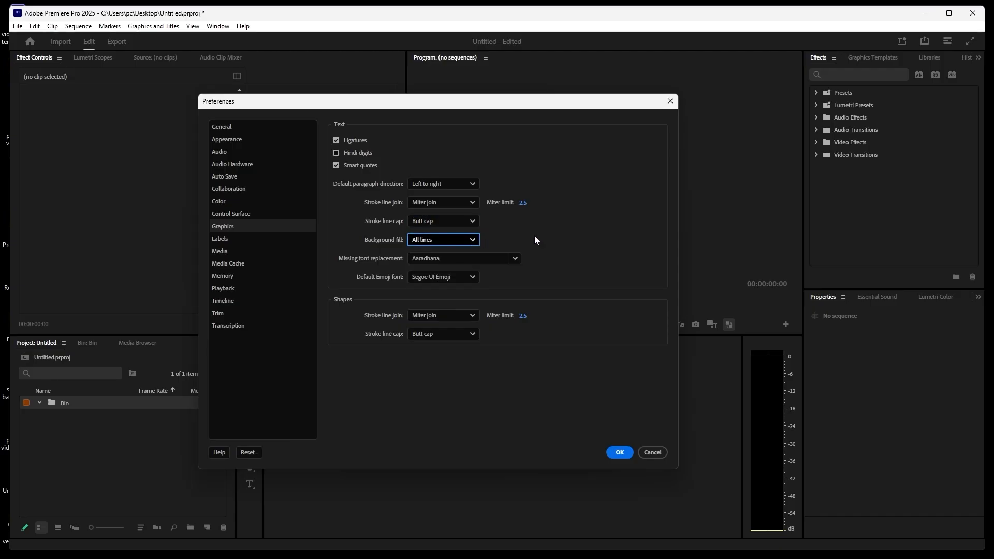
- Examine the available missing font replacements and default emoji fonts in the Graphics preferences
left_click(515, 260)
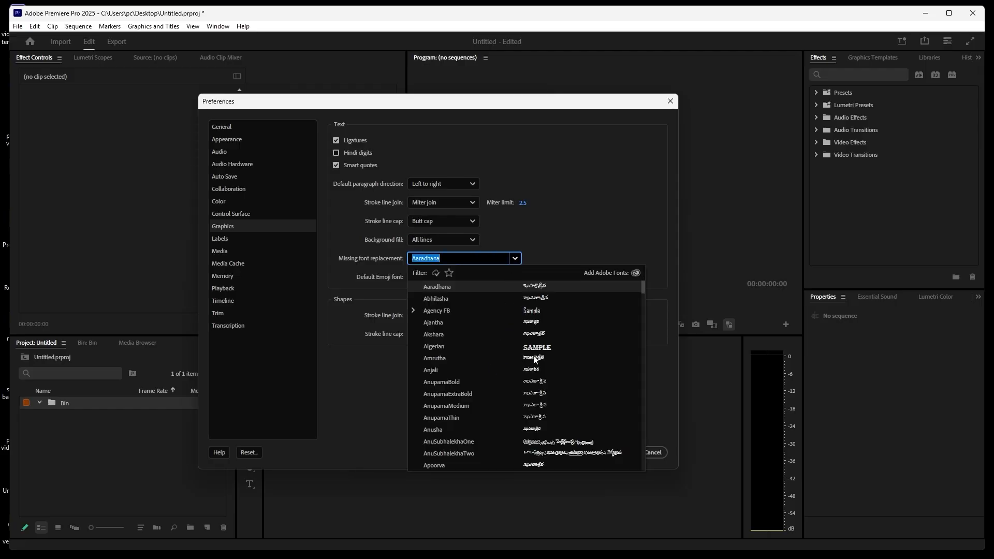
left_click(575, 242)
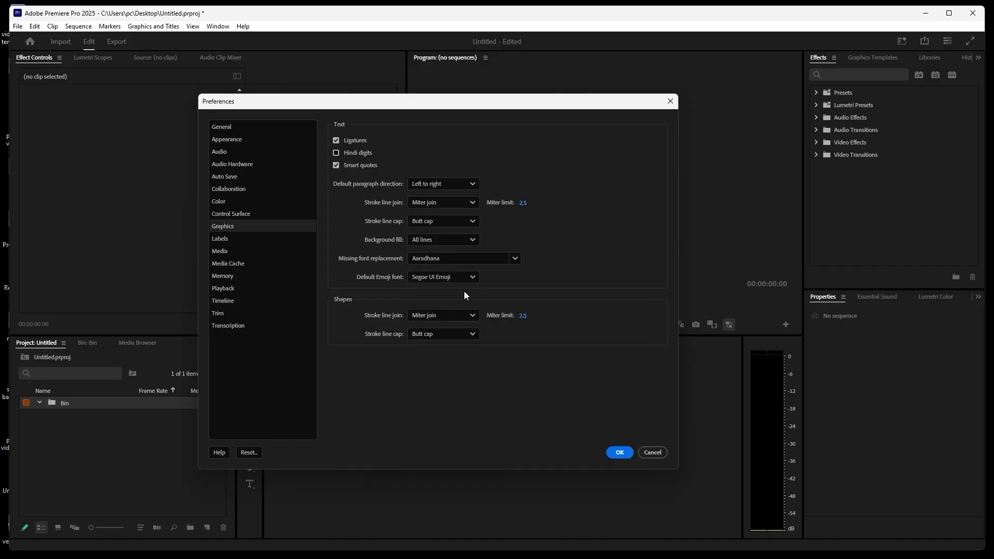
left_click(476, 277)
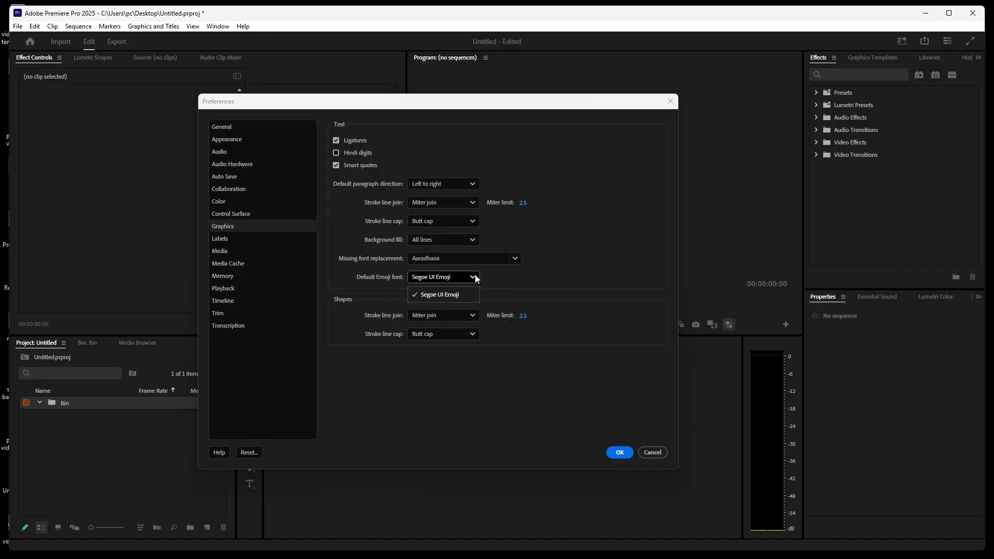
left_click(475, 277)
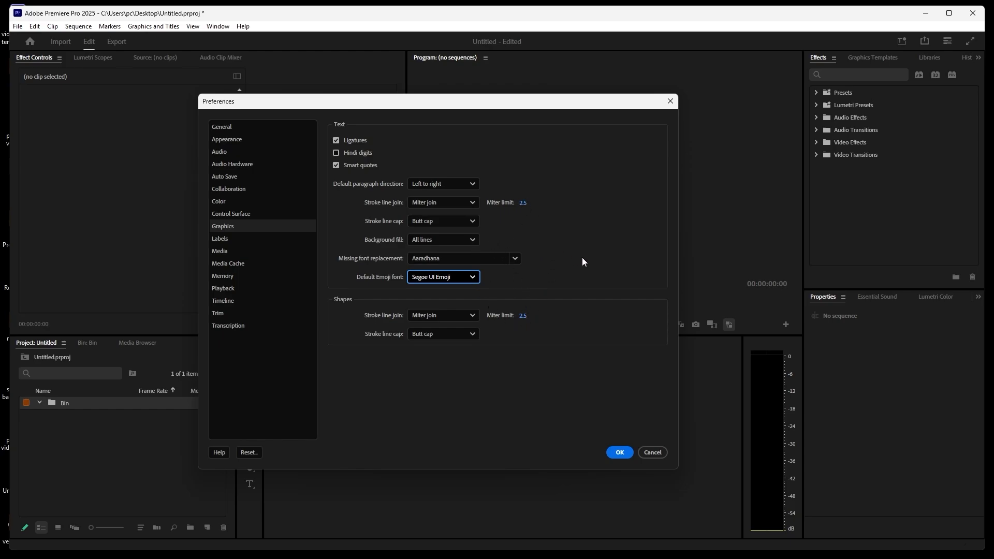
- Examine the label colors and label defaults in the Labels preferences, and close the Preferences without saving
left_click(222, 239)
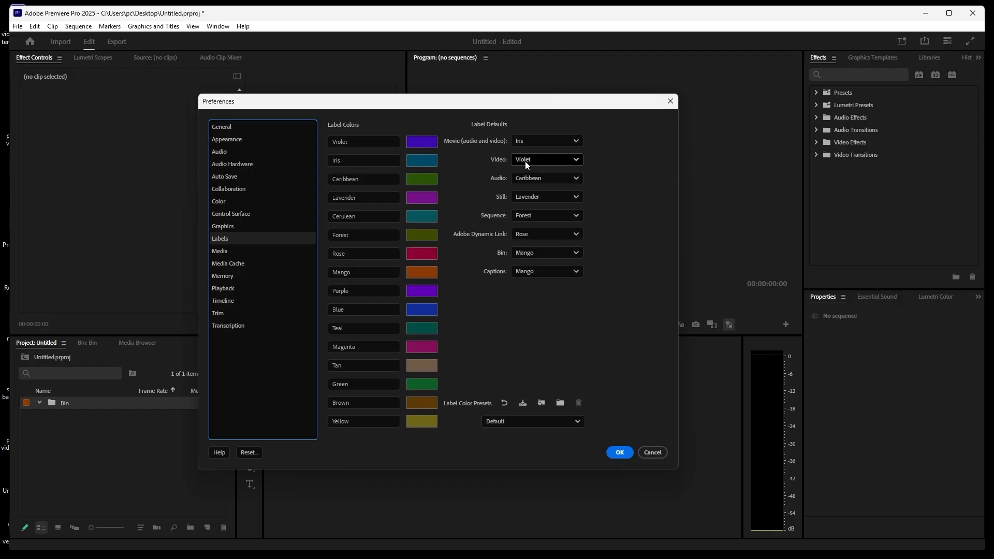
left_click(651, 453)
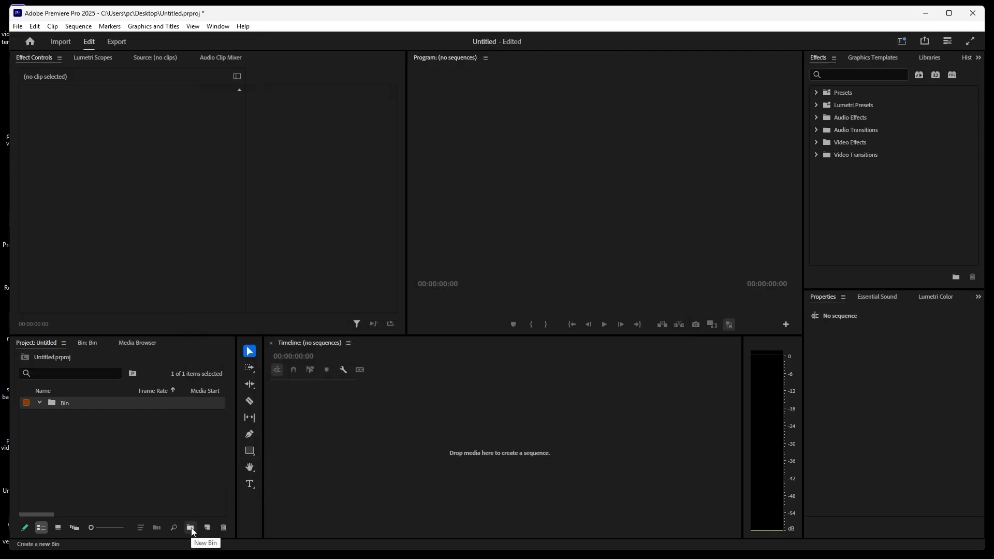
- Try the Violet label color on the bin in the Project panel, and undo the label change
right_click(27, 405)
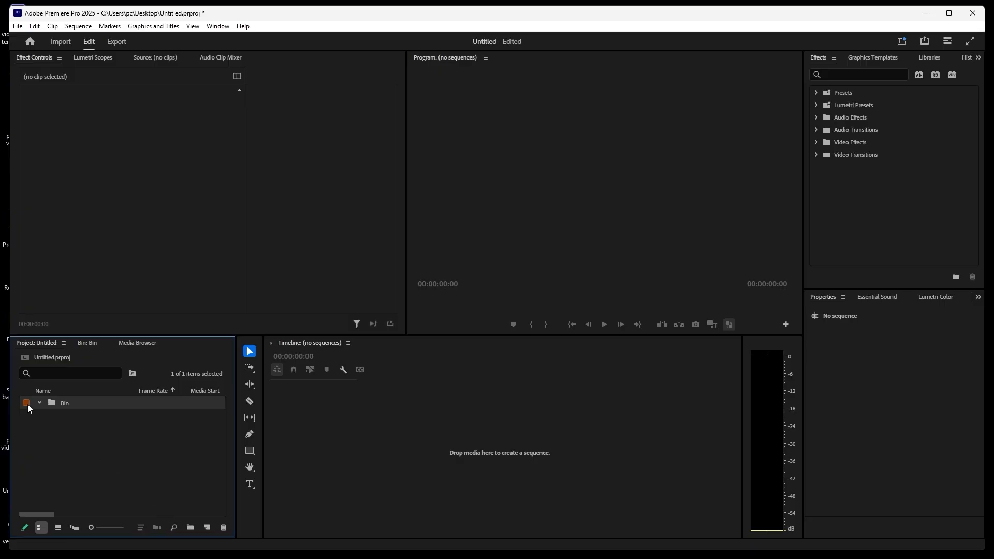
mouse_move(149, 358)
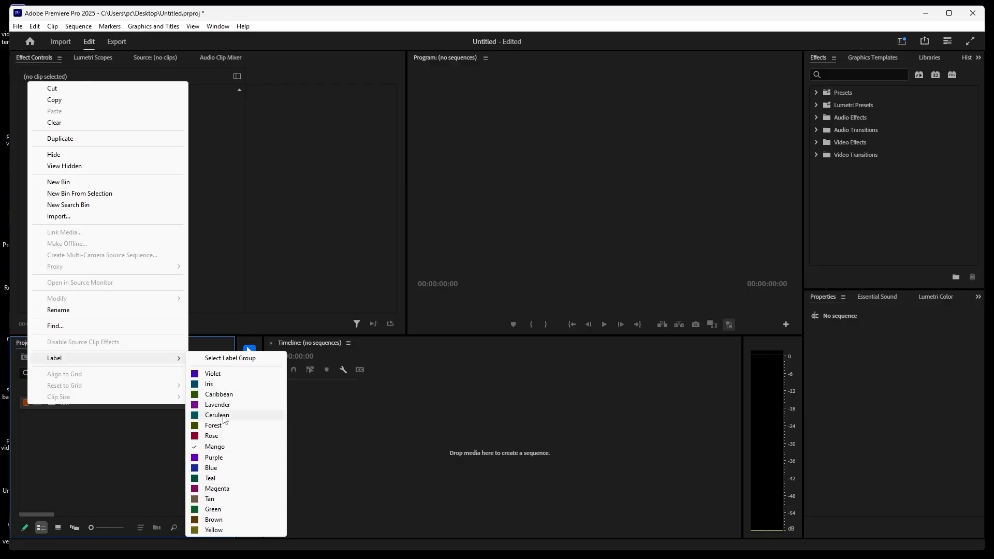
left_click(218, 376)
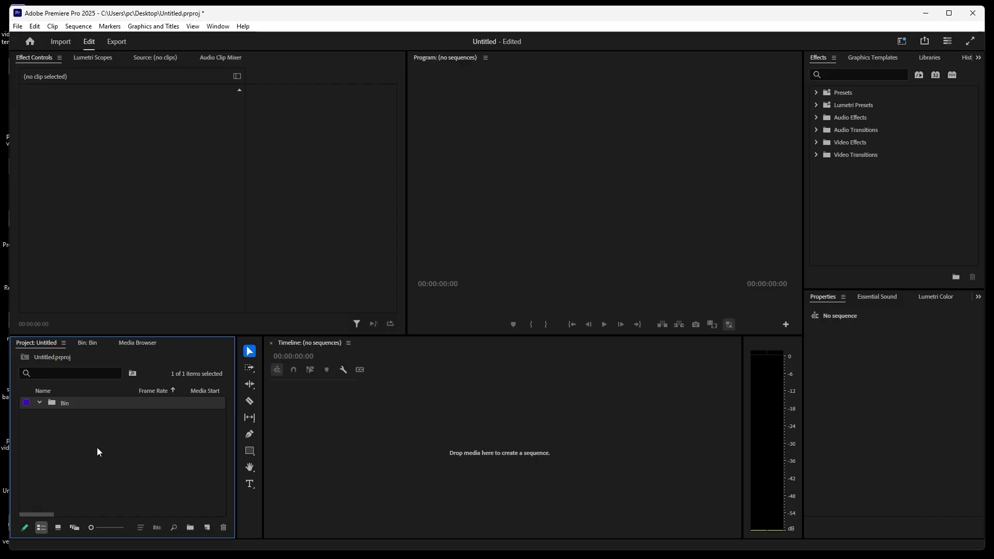
key("ctrl+z")
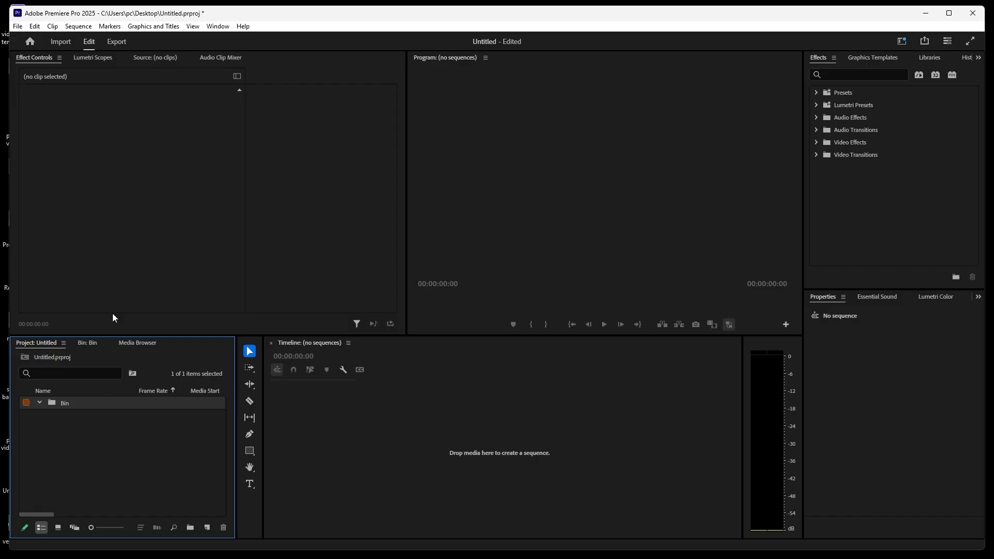
- Reopen the Preferences and examine the label colors, defaults and presets in the Labels category
left_click(35, 26)
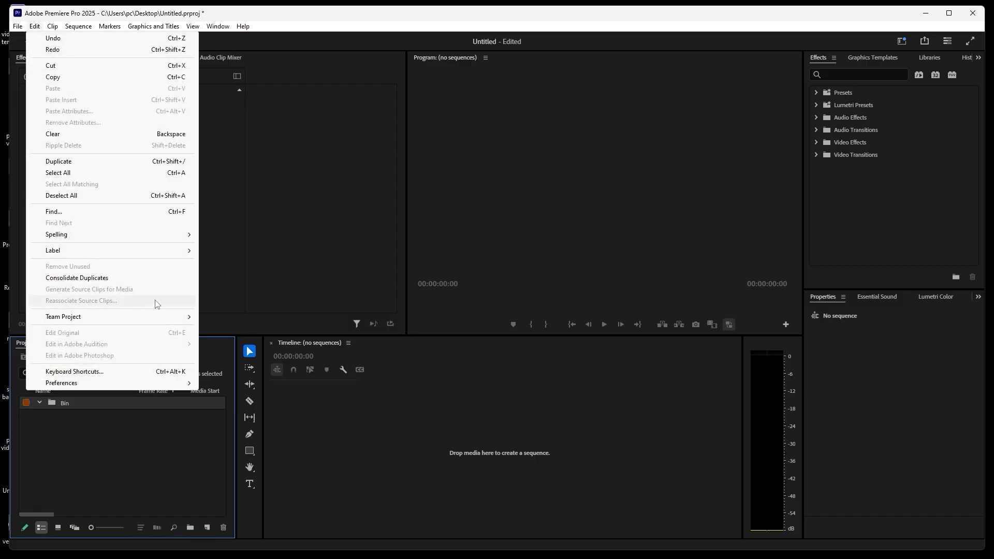
mouse_move(186, 383)
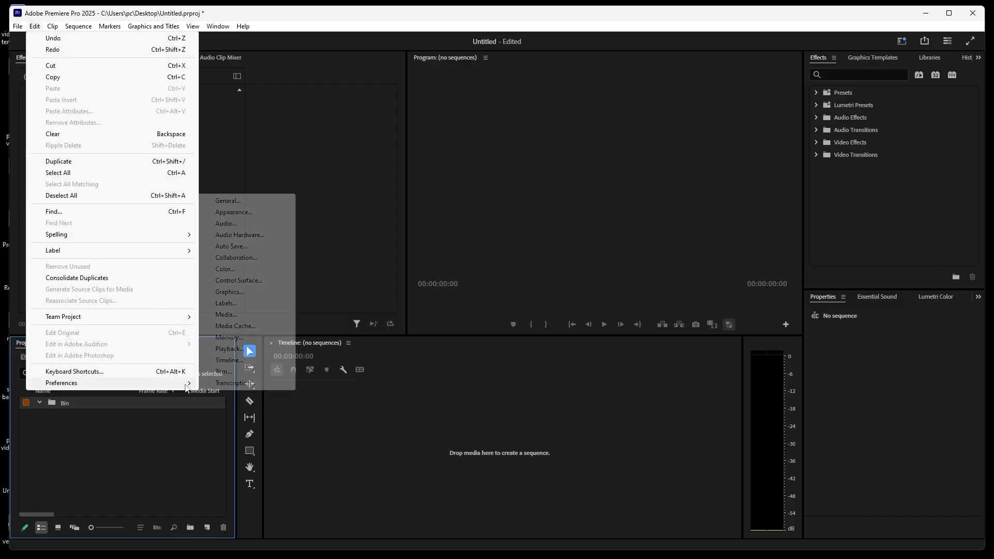
left_click(244, 202)
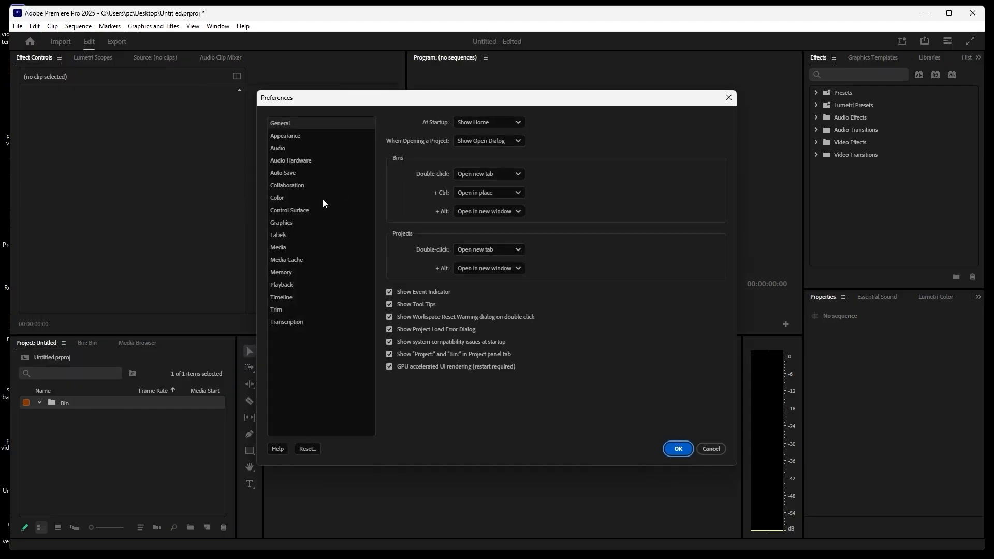
left_click(280, 235)
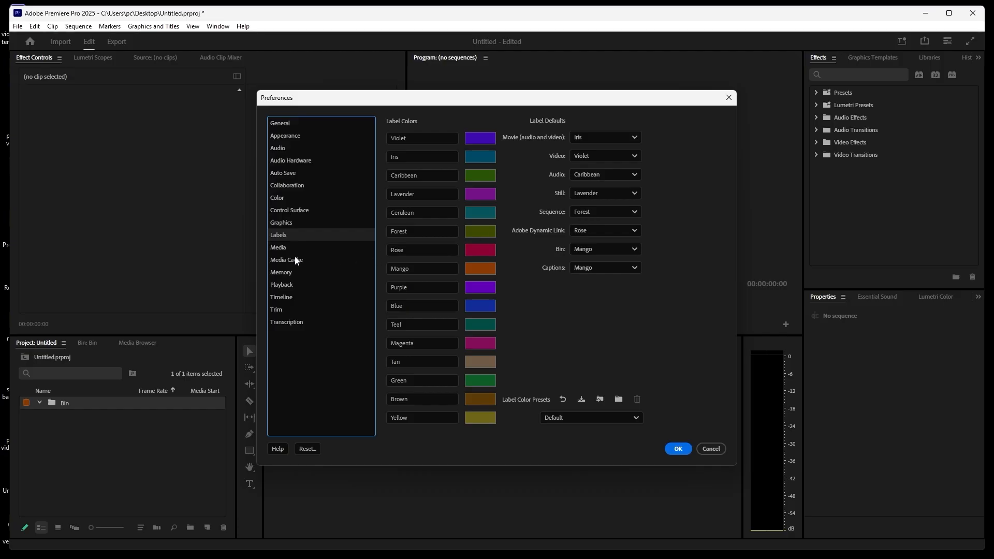
- Examine the Media, Media Cache and Memory preferences, including the RAM reserved for other applications
left_click(285, 247)
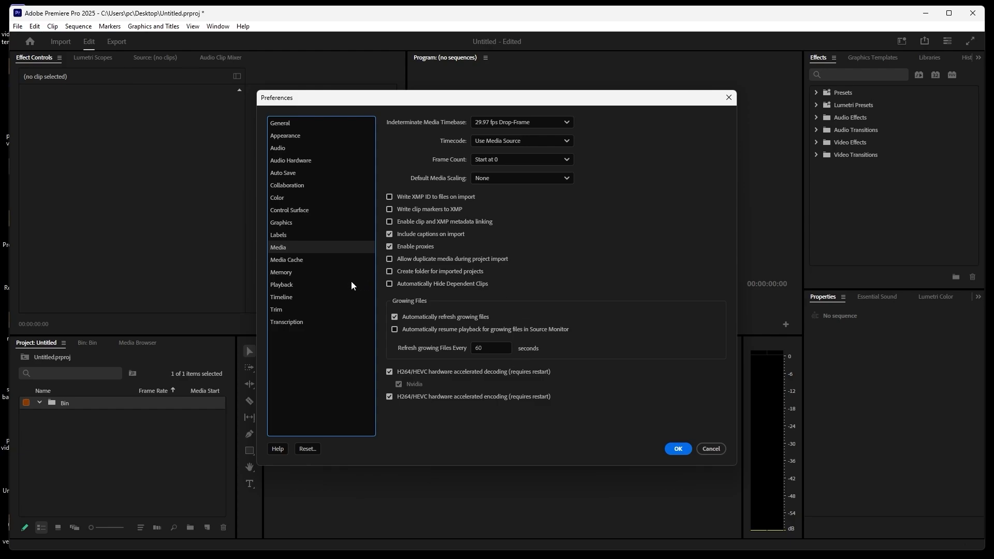
left_click(298, 264)
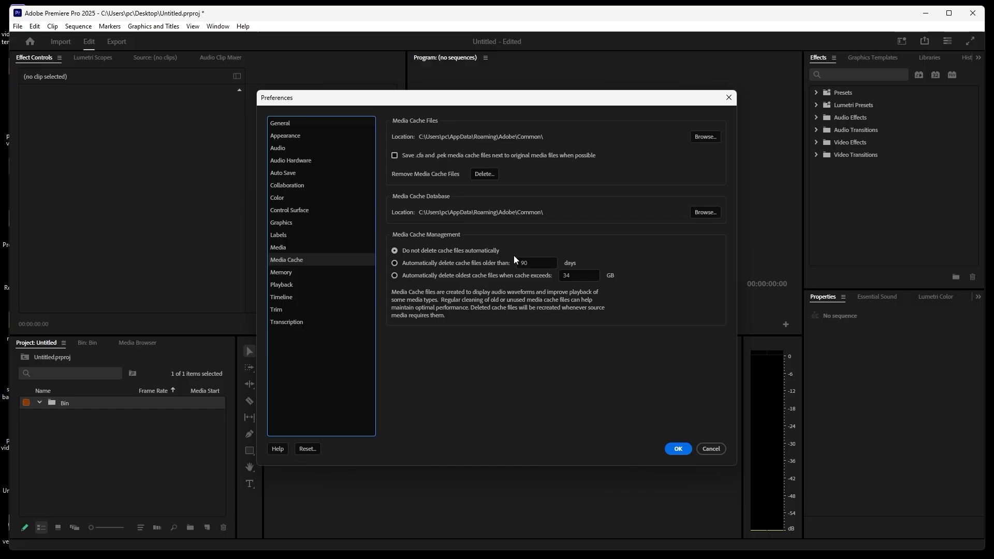
left_click(284, 274)
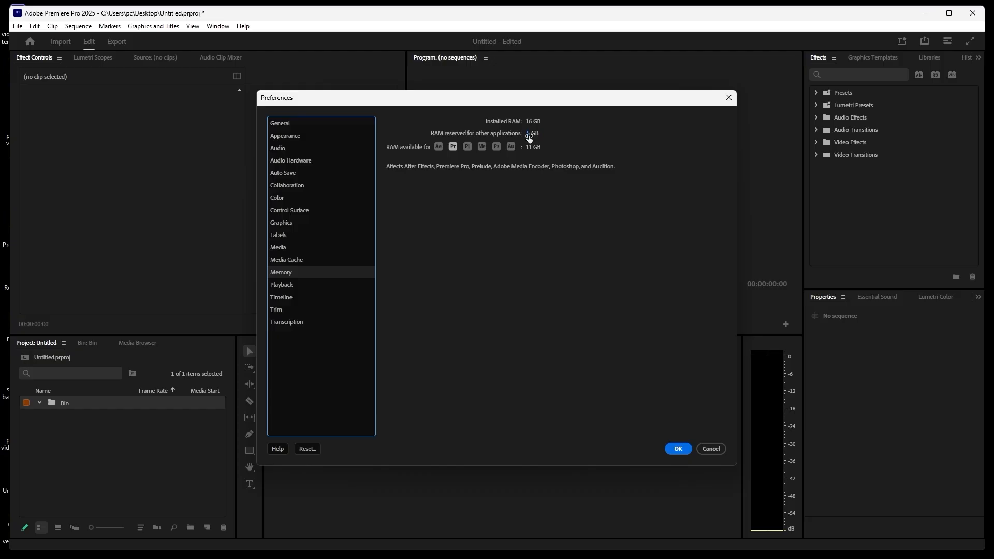
left_click_drag(529, 138, 531, 137)
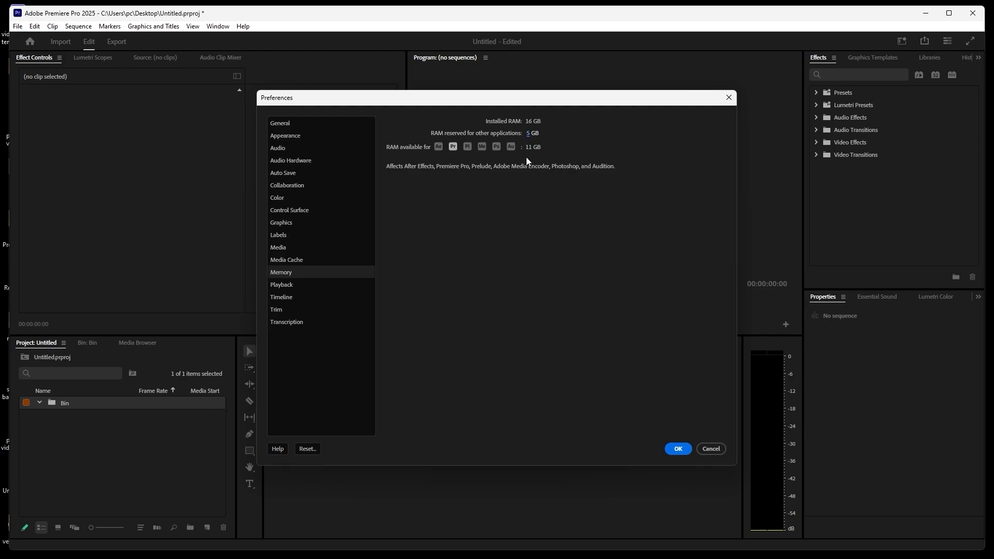
- Examine the Playback preferences and the Timeline preferences, including the default transition durations
left_click(288, 286)
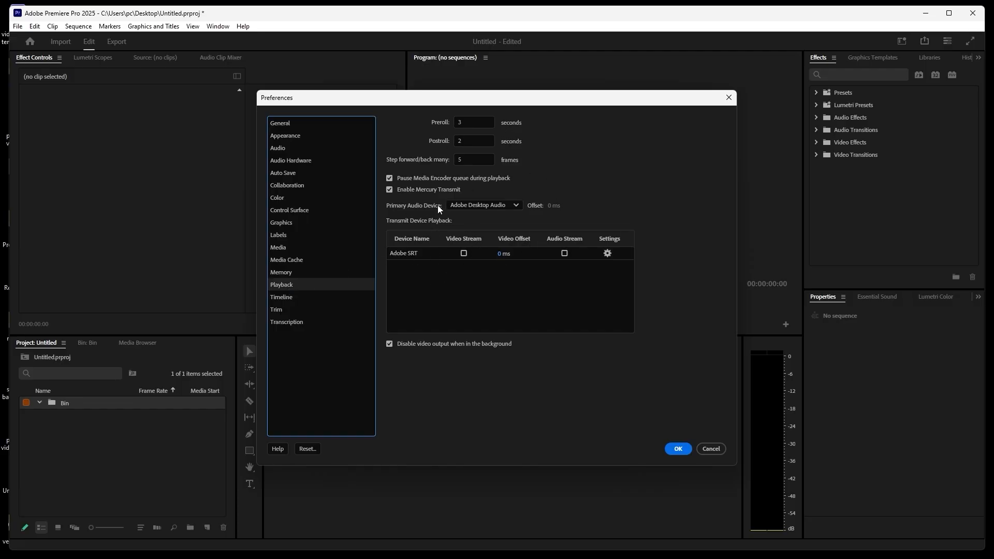
left_click(288, 299)
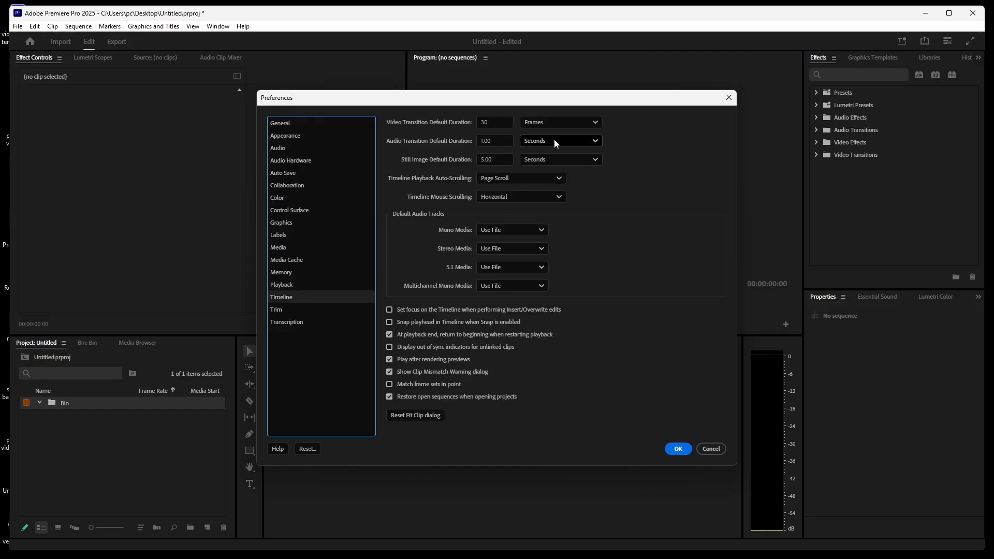
left_click(484, 140)
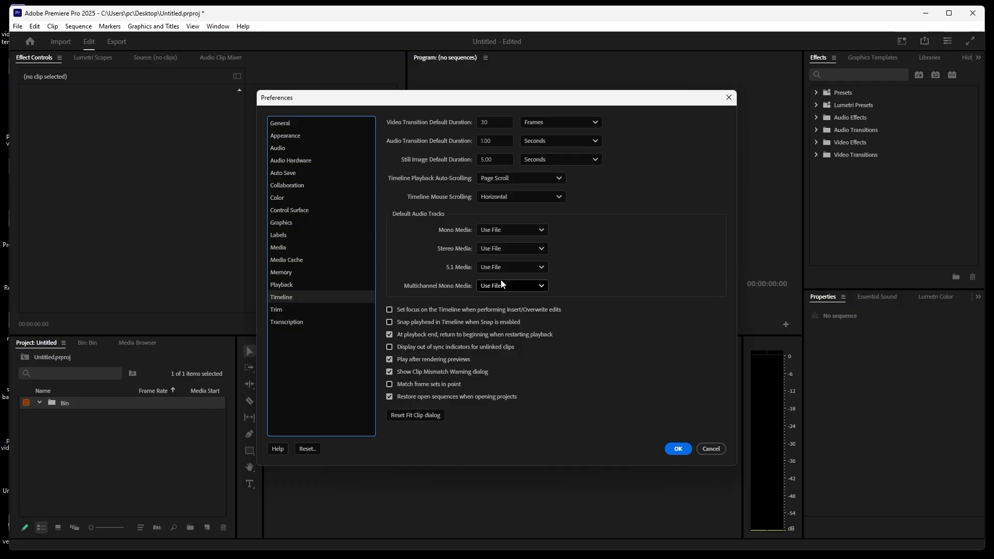
- Examine the Trim, Transcription and General preferences, and close the Preferences without saving
left_click(284, 311)
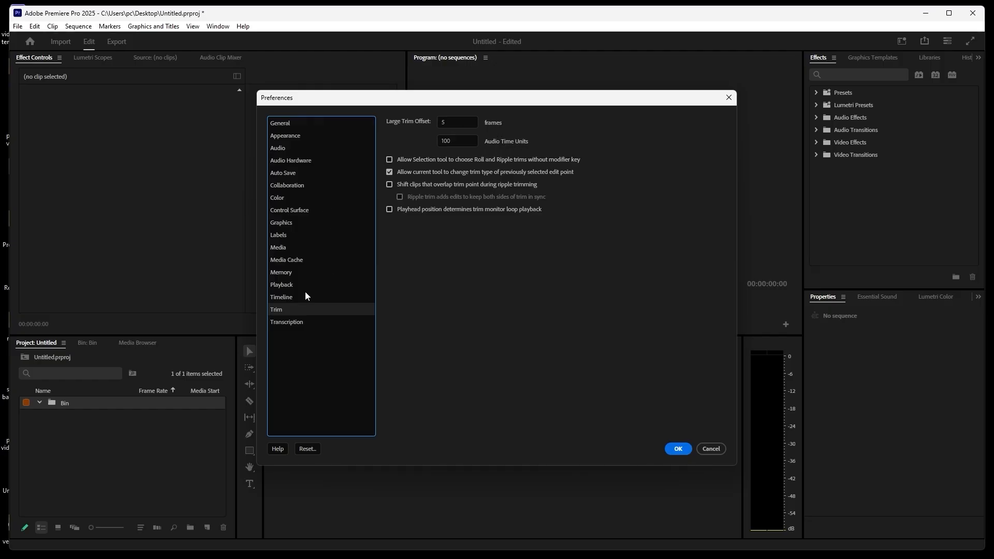
left_click(301, 323)
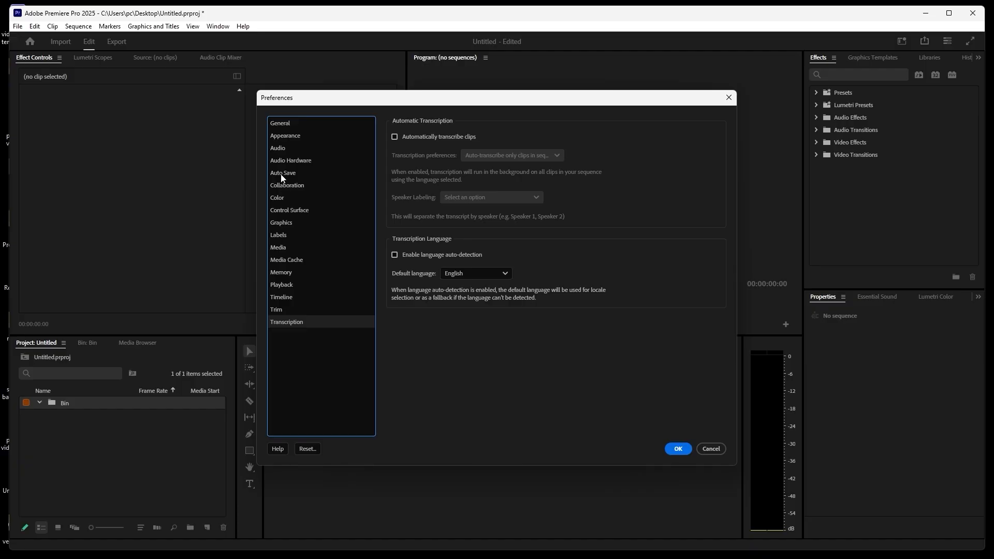
left_click(292, 124)
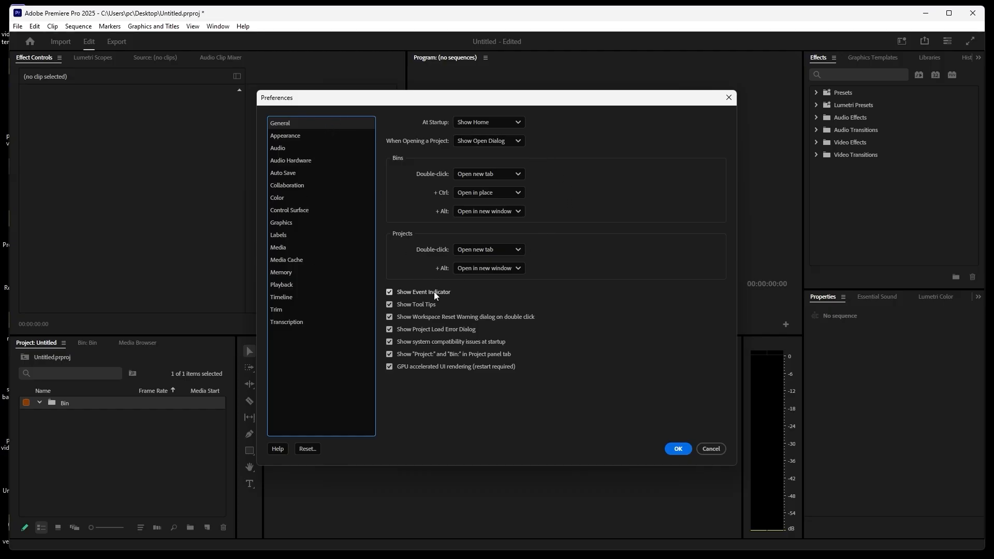
left_click(709, 450)
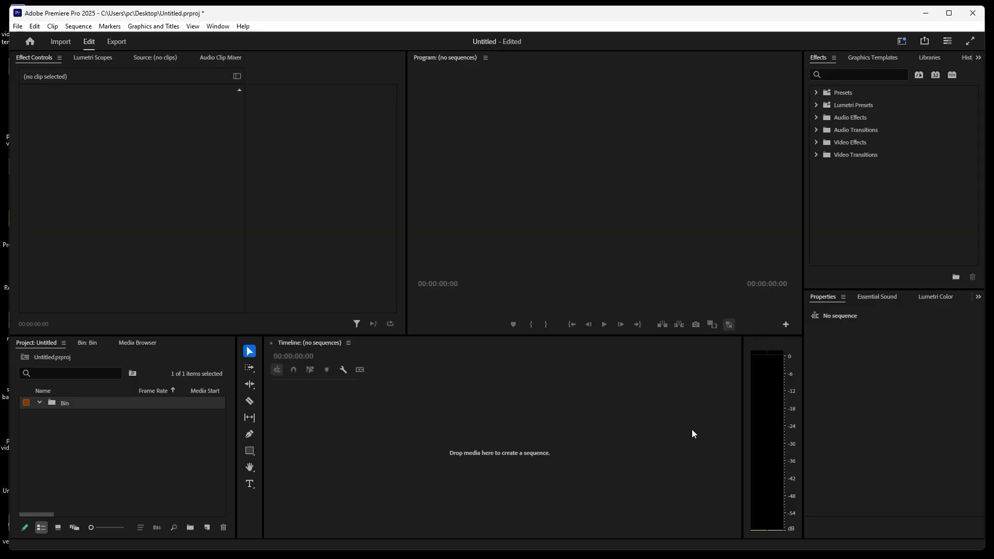